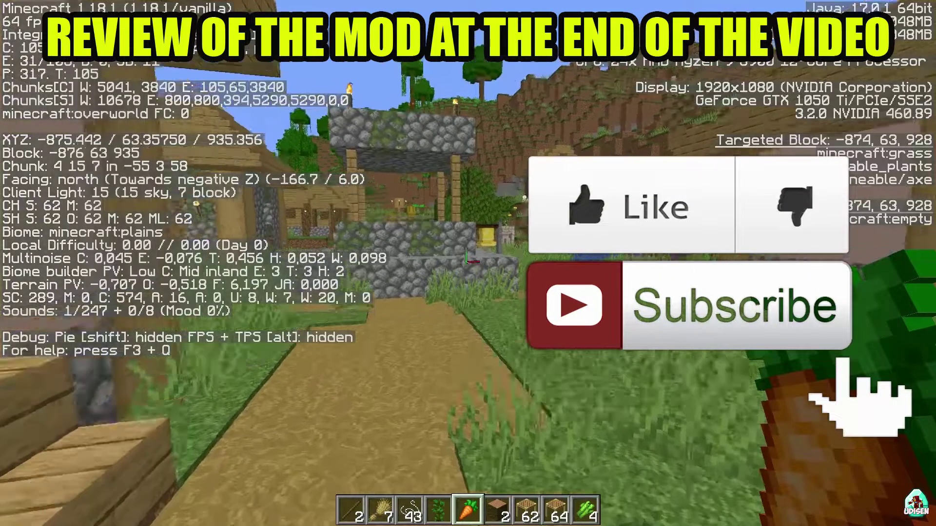
- Walk past the pond and north through the village houses, then turn off the F3 debug overlay
key(w)
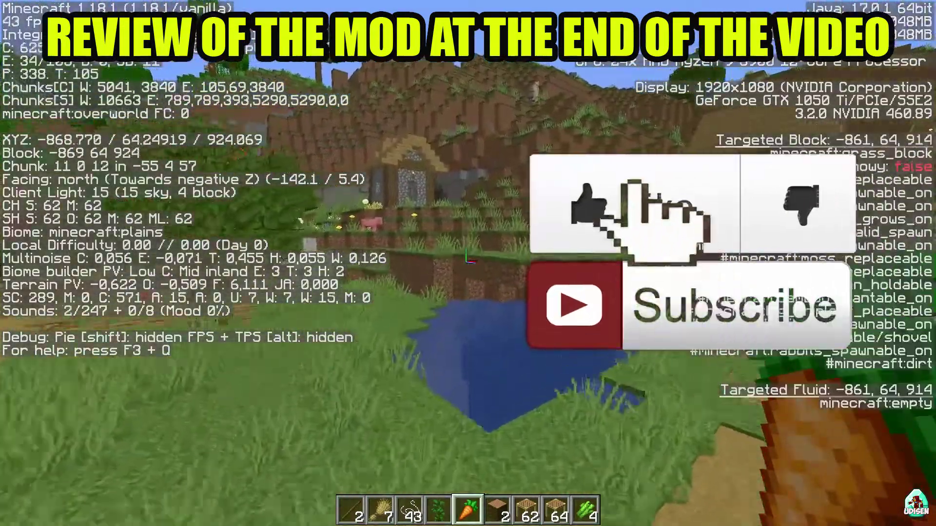
key(w)
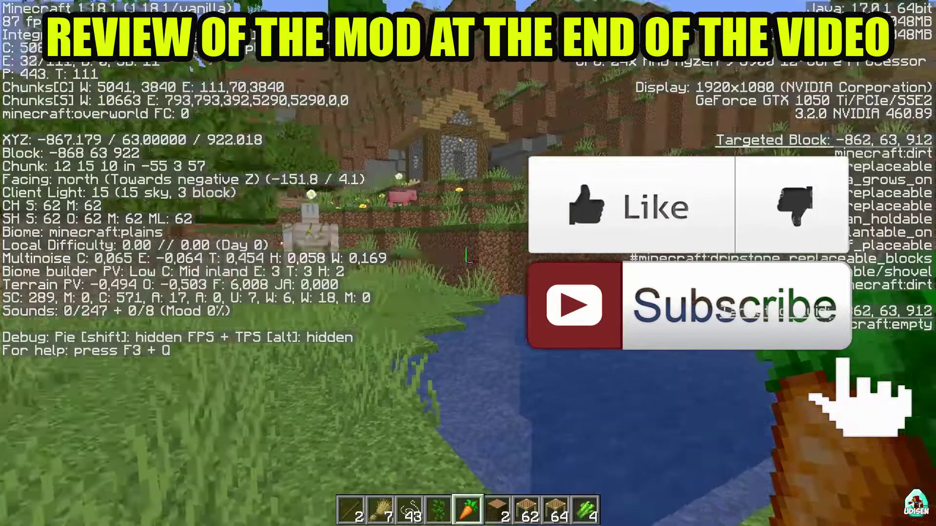
key(w)
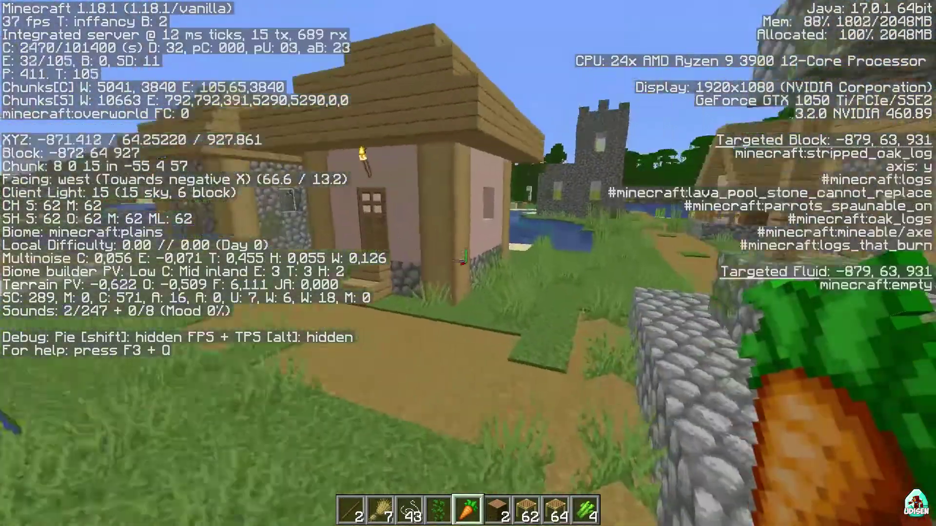
key(w)
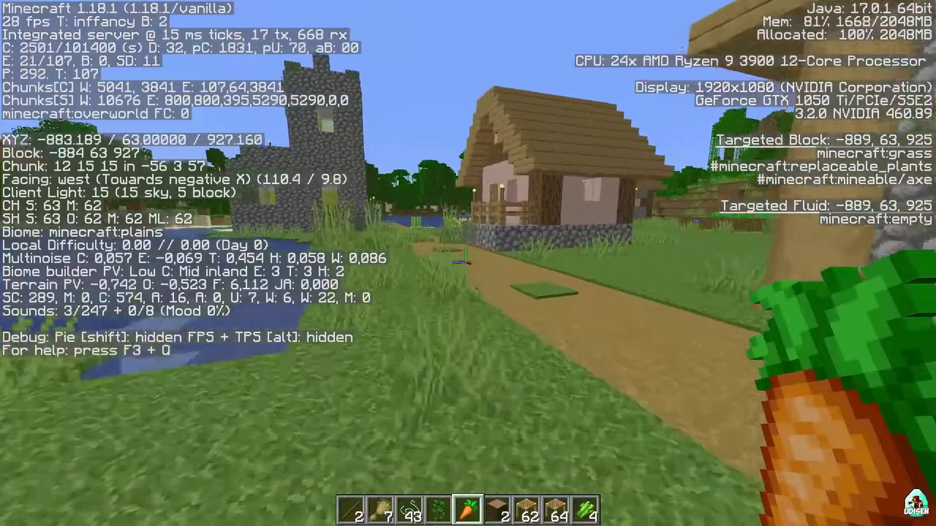
key(w)
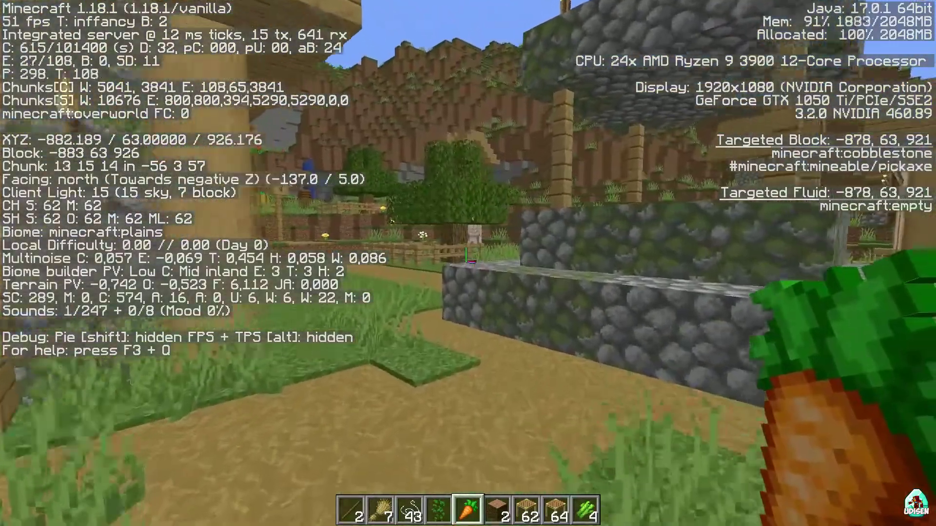
key(w)
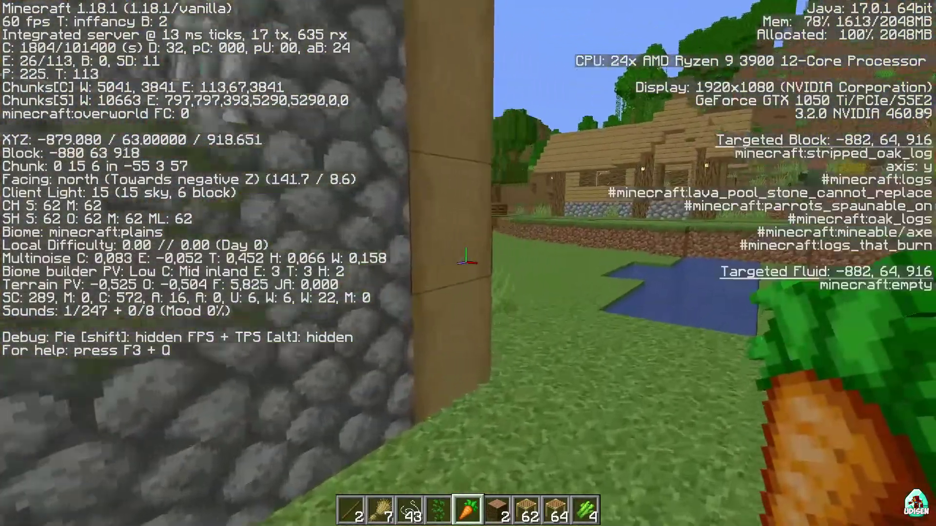
key(w)
key(F3)
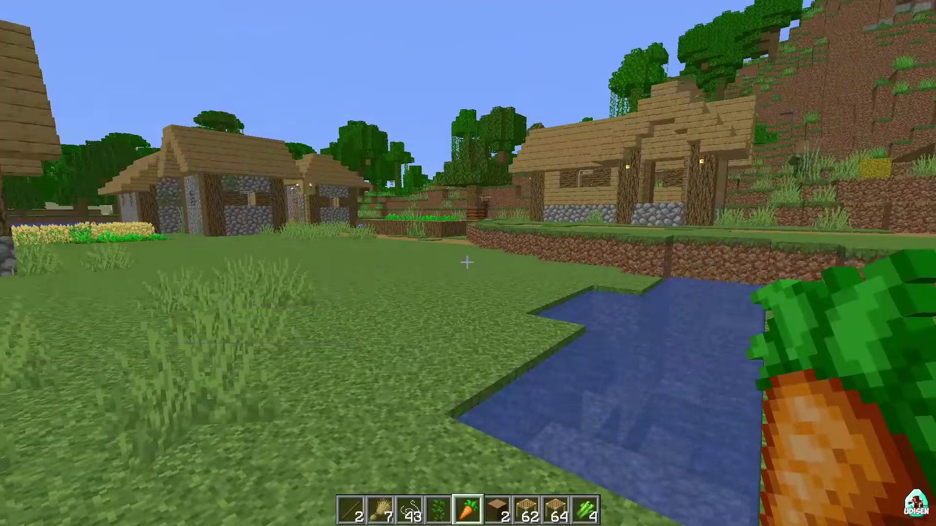
- Pause the game and view Video Settings from the Options screen
key(w)
key(Escape)
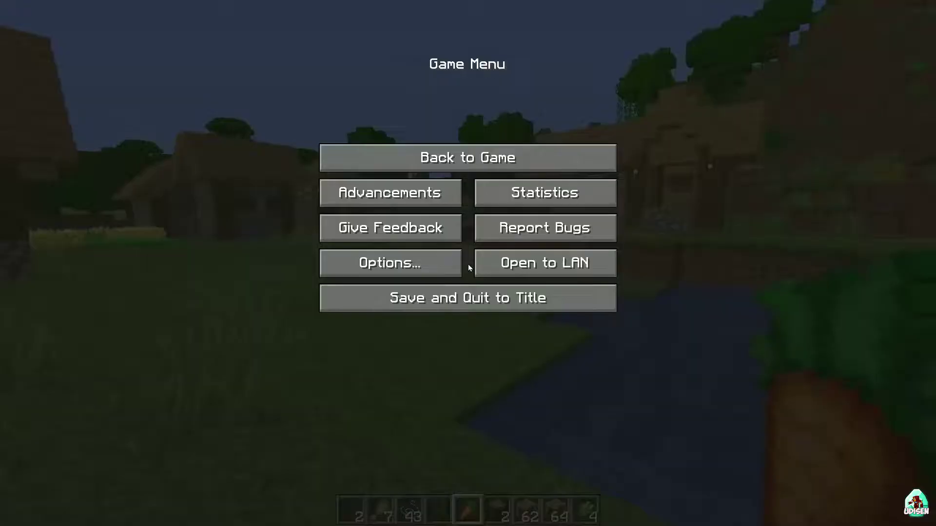
click(407, 271)
click(386, 197)
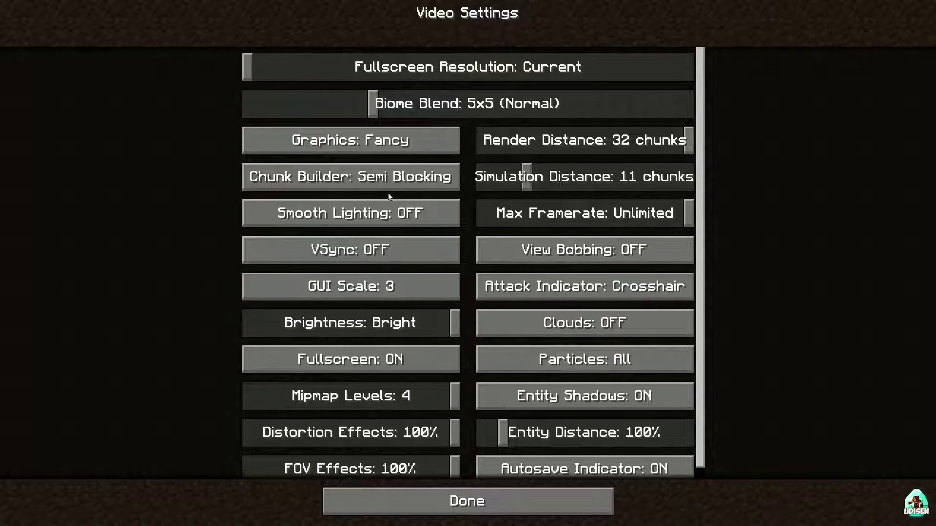
- Back out of the settings, then save and quit the world to the title screen
key(Escape)
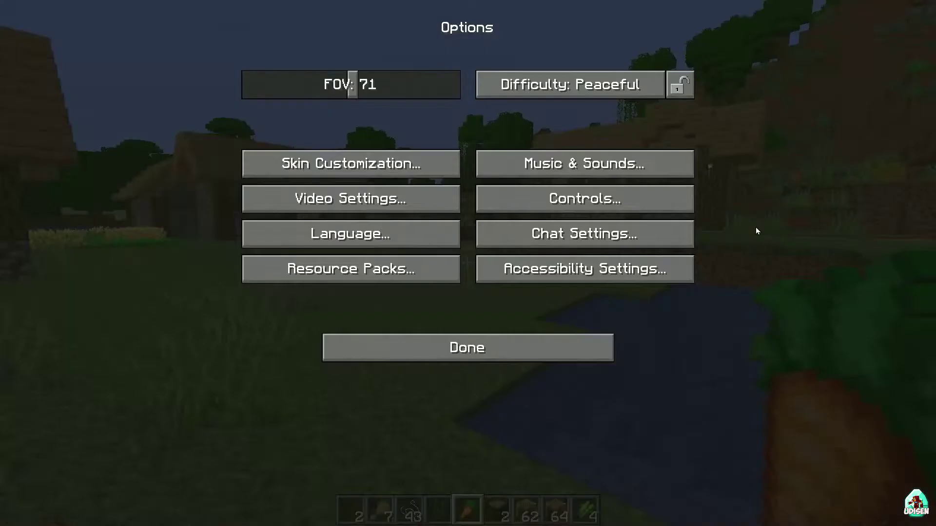
key(Escape)
key(Escape)
click(469, 299)
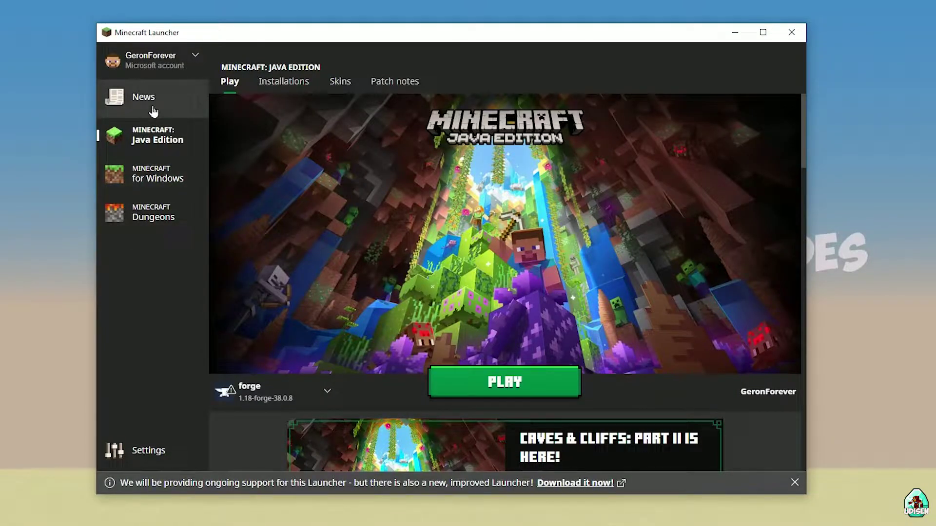
- Go to the Java Edition Installations list in the launcher
click(149, 102)
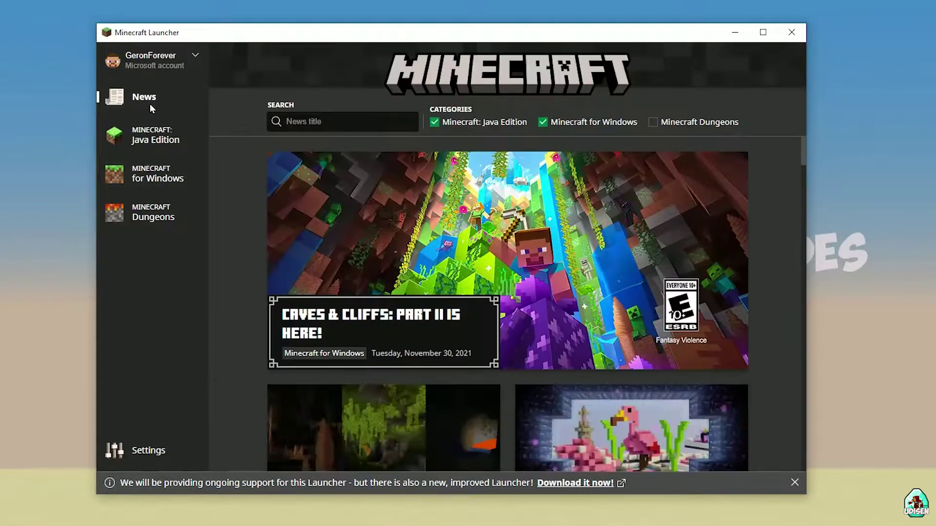
click(156, 136)
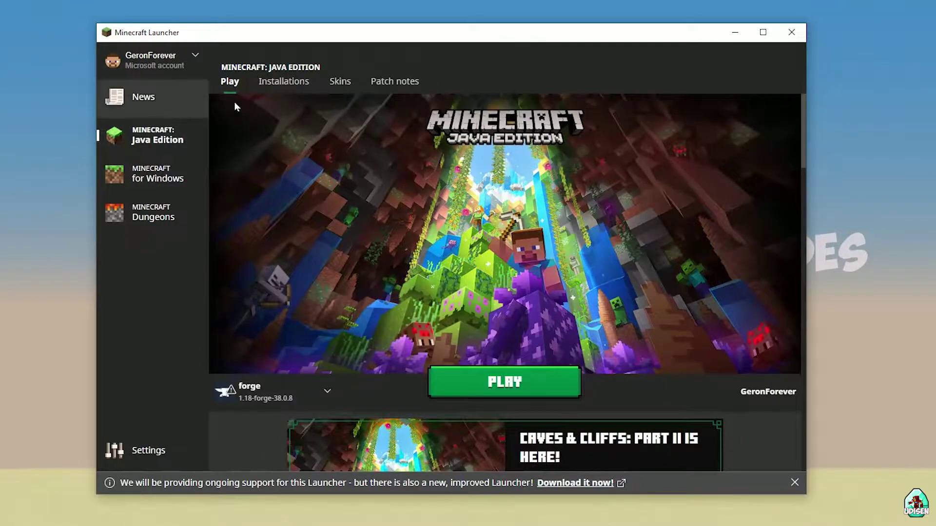
click(274, 85)
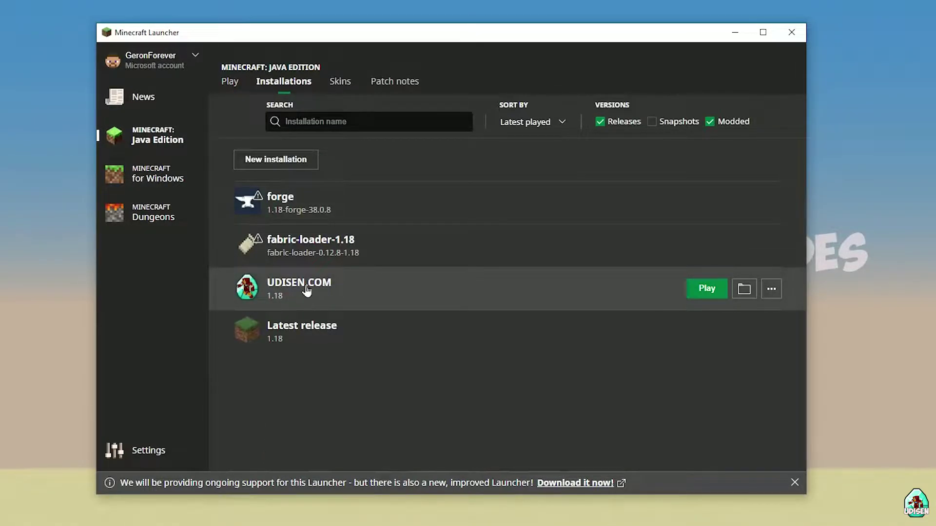
- Start a new installation named 'hnghnhgnhgnghnhgn', then cancel it
click(287, 164)
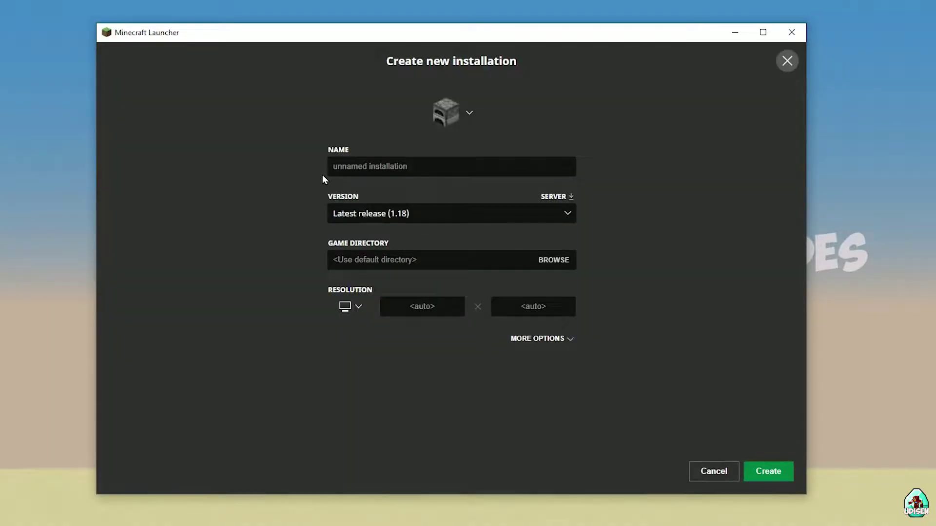
click(380, 167)
text(hnghnhgnhgnghnhgn)
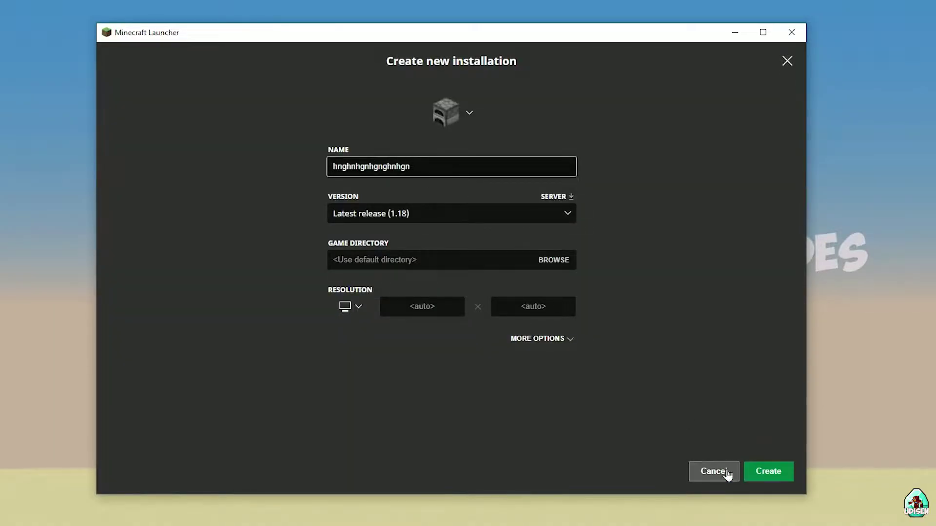
click(726, 473)
- Edit the UDISEN.COM installation and switch its version to 1.18_experimental-snapshot-4
click(451, 295)
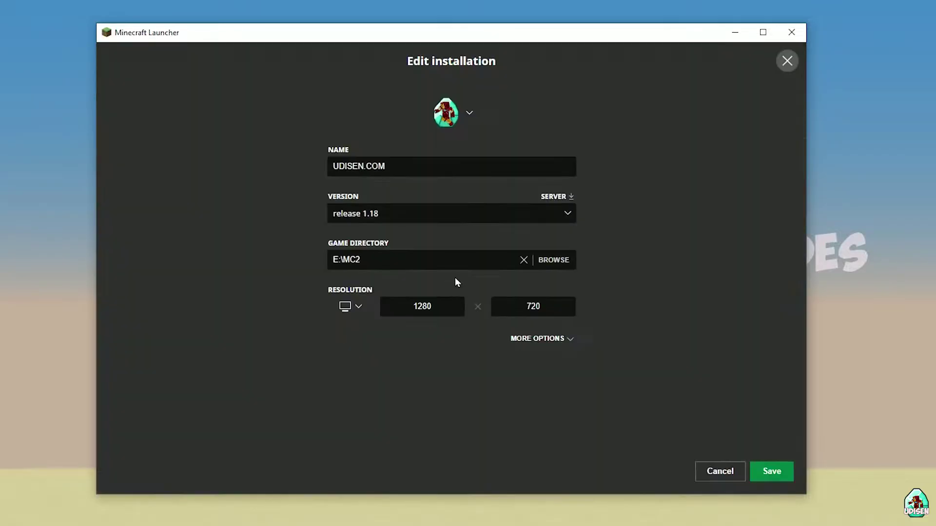
click(406, 213)
click(407, 212)
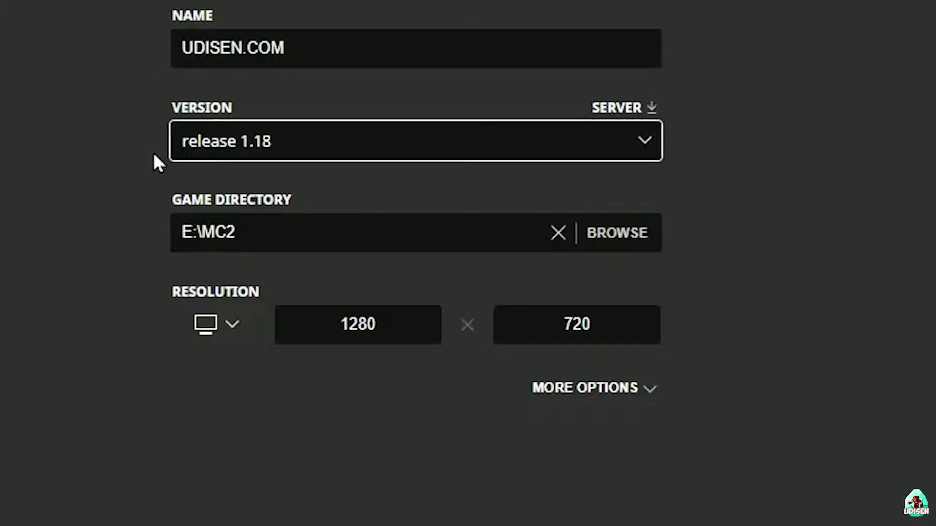
click(273, 151)
click(267, 358)
click(213, 148)
scroll(427, 341, down, 4)
scroll(427, 297, up, 4)
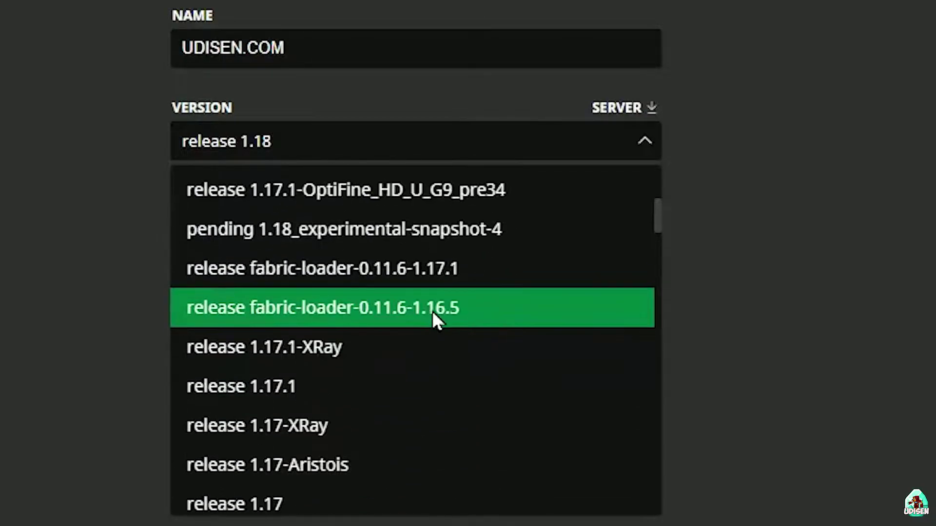
click(405, 230)
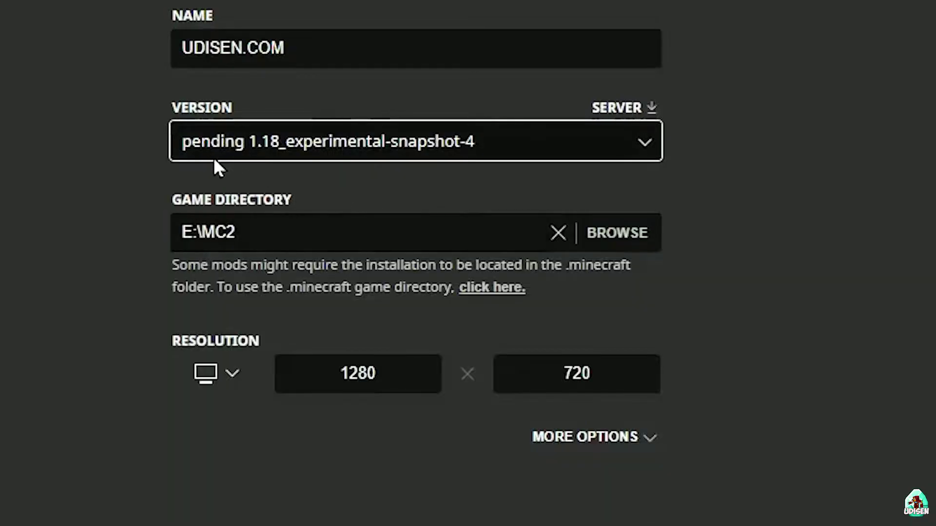
- Set the version back to release 1.18 and save the installation
click(371, 141)
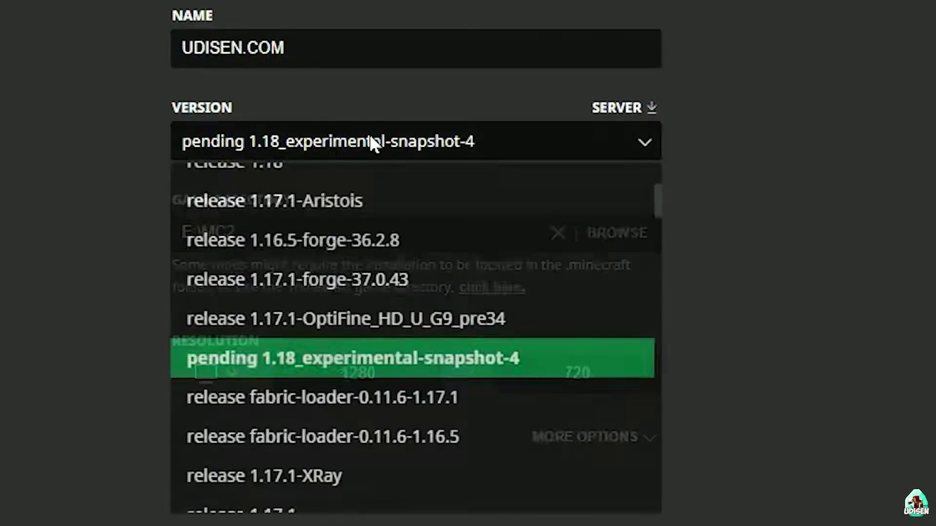
scroll(341, 324, up, 3)
click(322, 324)
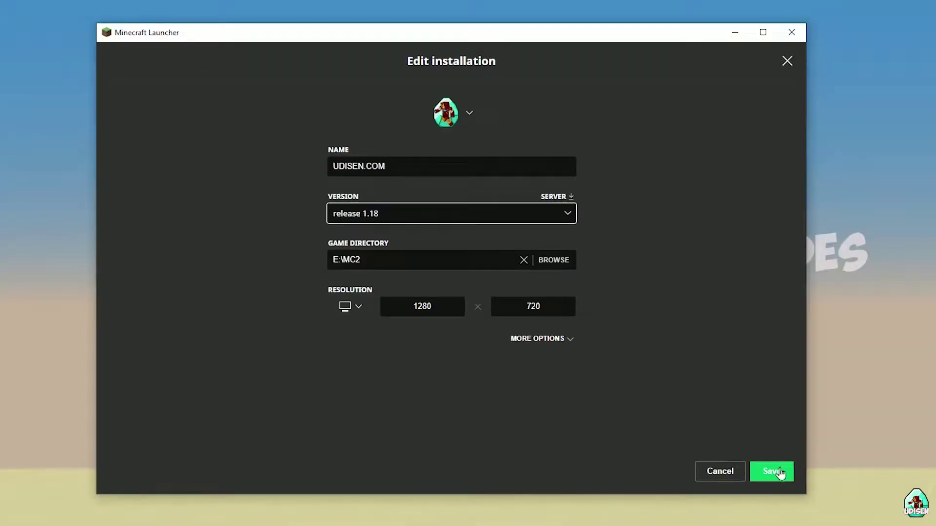
click(780, 473)
- Launch the UDISEN.COM installation, then close Minecraft 1.18 and the launcher
click(704, 290)
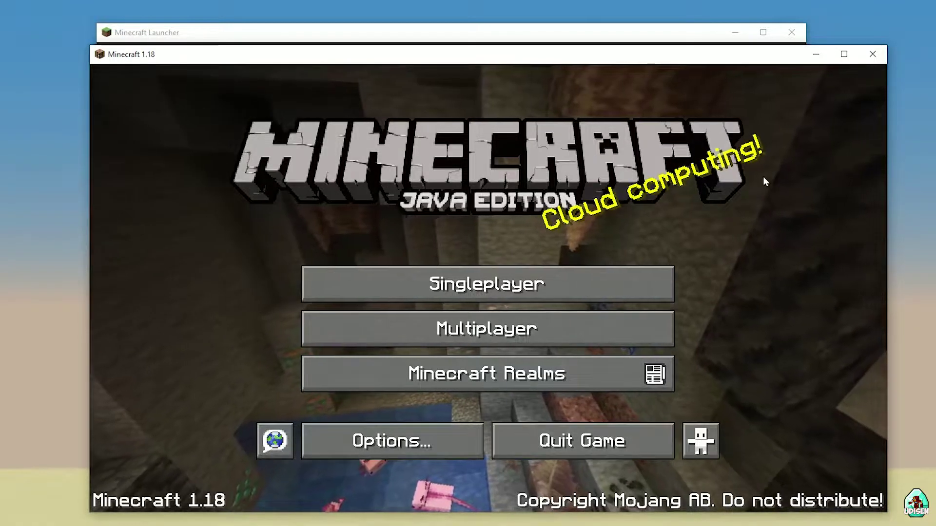
click(873, 54)
click(792, 32)
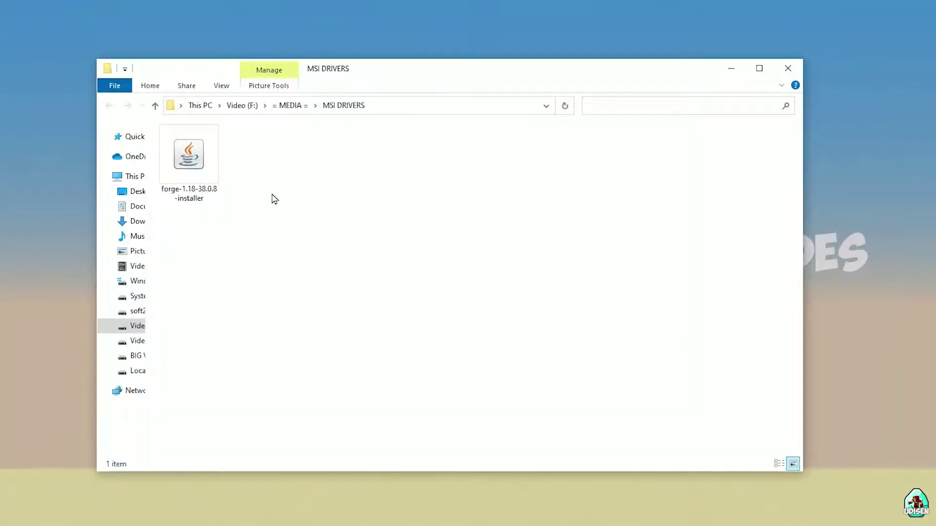
- Check the forge-1.18-38.0.8-installer file's name in rename mode, keeping it unchanged
click(191, 166)
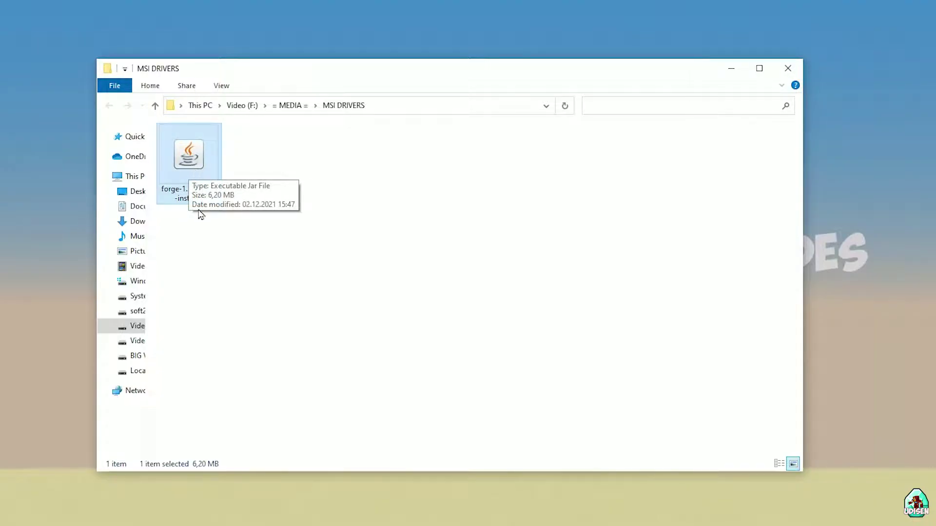
click(191, 194)
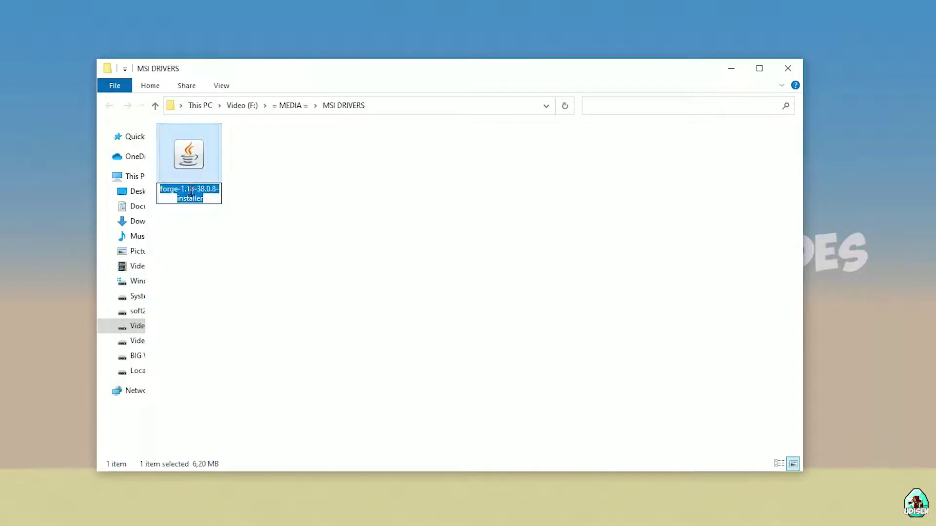
click(195, 190)
drag(194, 191, 146, 187)
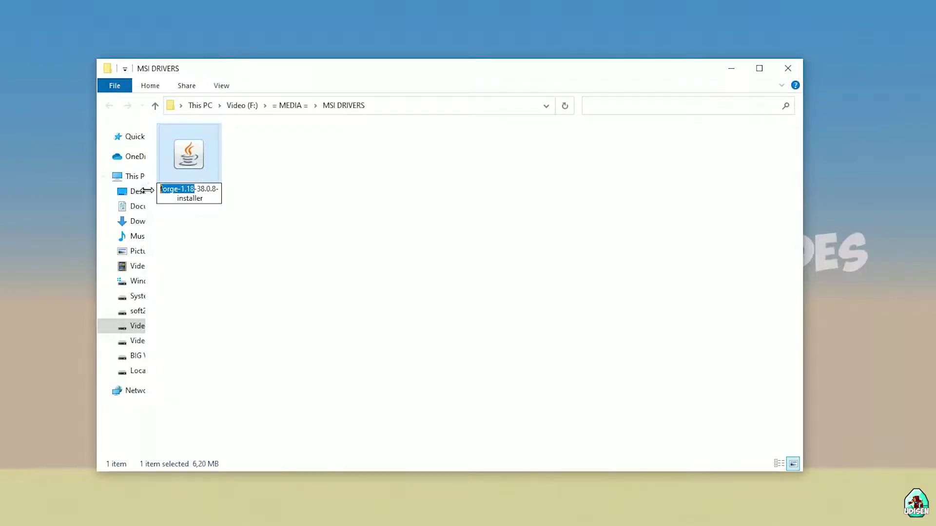
key(Escape)
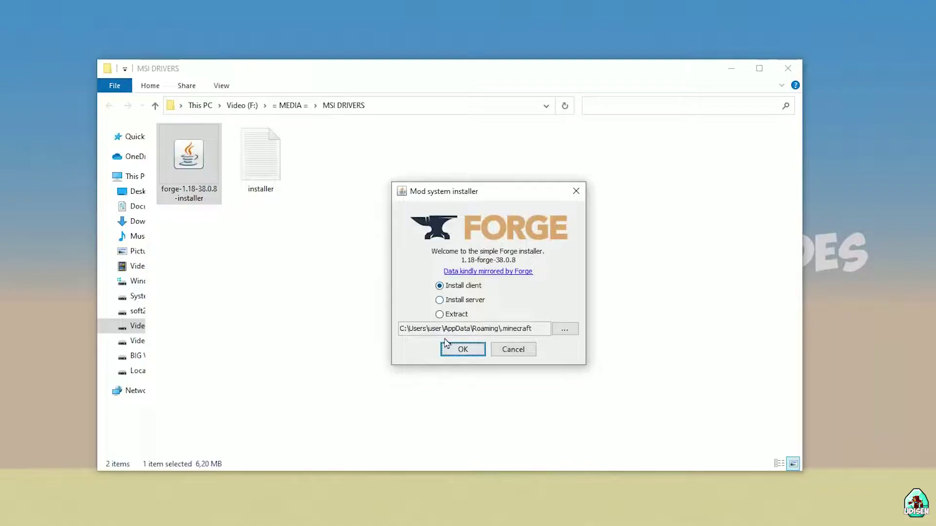
- Install the Forge 1.18-38.0.8 client and dismiss the completion message
click(460, 351)
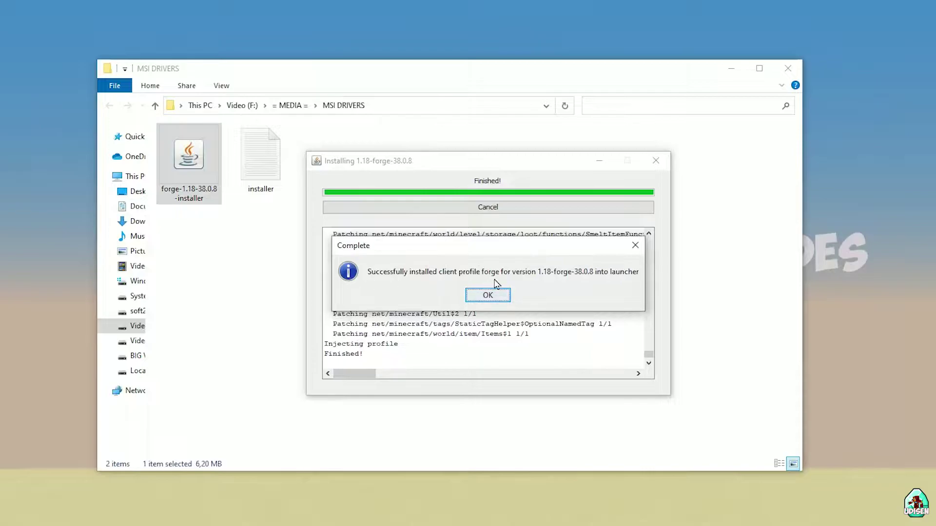
click(634, 245)
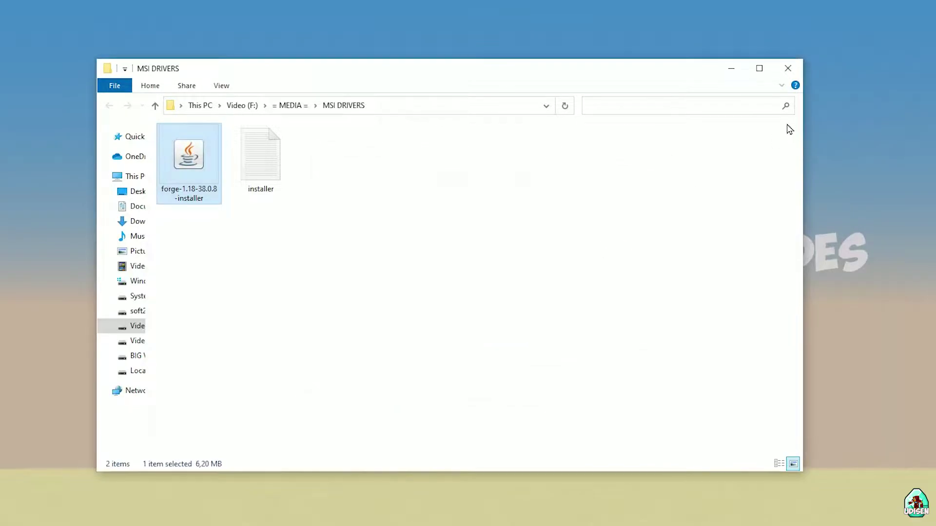
- Close the MSI DRIVERS folder and open the forge installation's Edit installation form
click(776, 73)
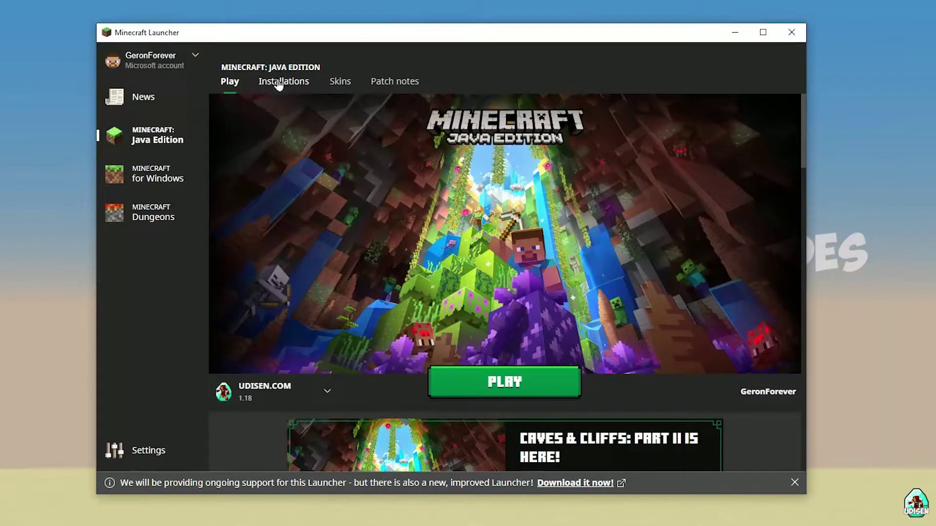
click(278, 82)
mouse_move(433, 261)
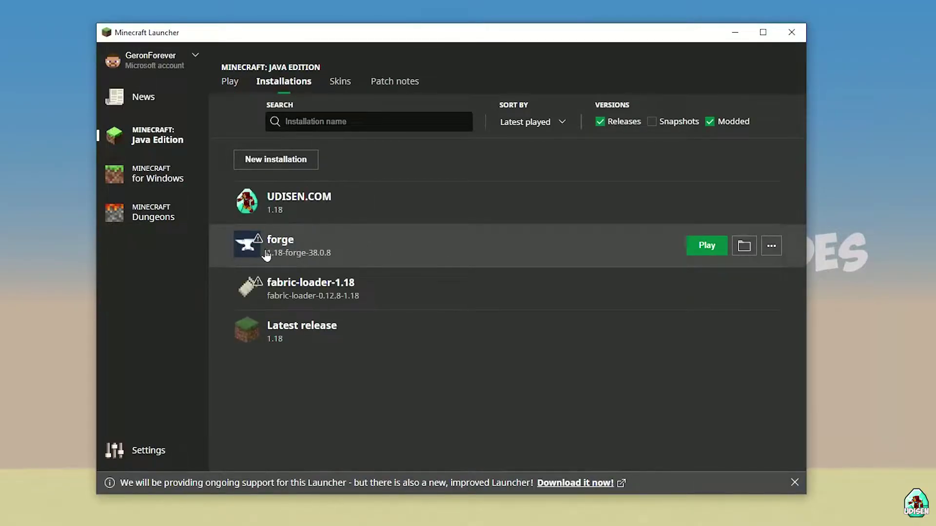
click(377, 252)
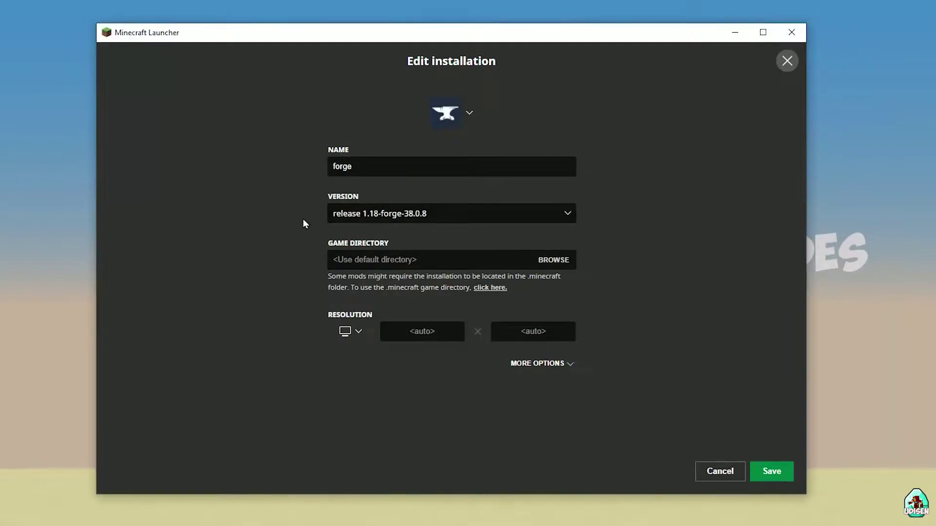
- Confirm release 1.18-forge-38.0.8 is the forge version, then cancel back to the list
click(452, 217)
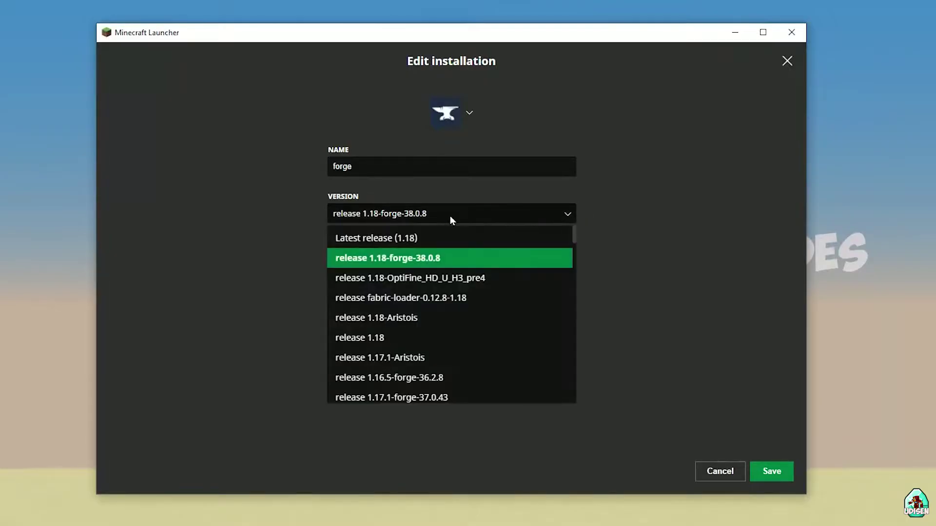
click(449, 216)
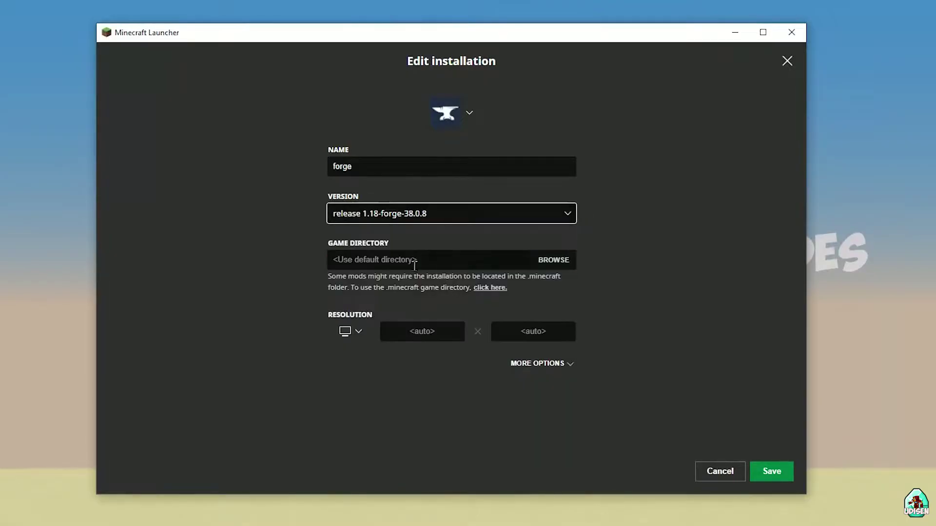
click(426, 217)
click(363, 257)
click(727, 469)
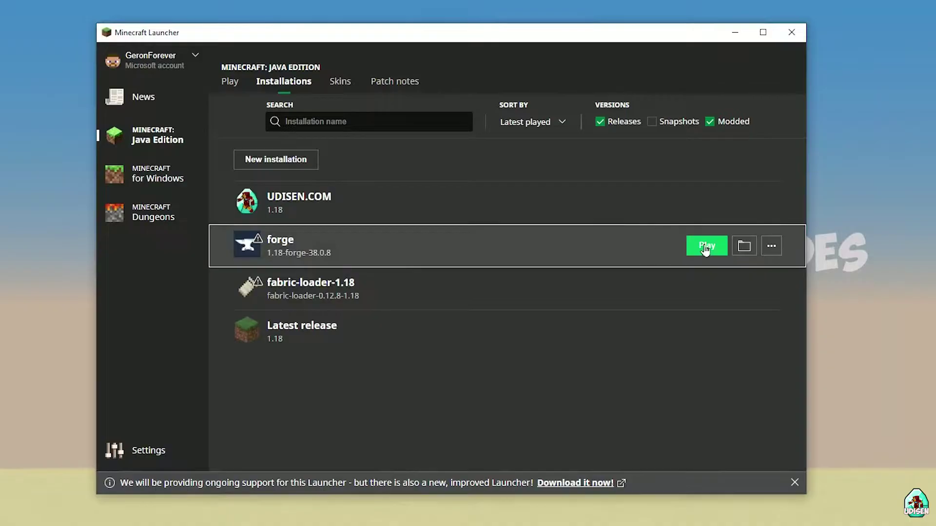
- Open the forge installation's game folder, enter its empty mods folder, and bring it back into view
click(744, 246)
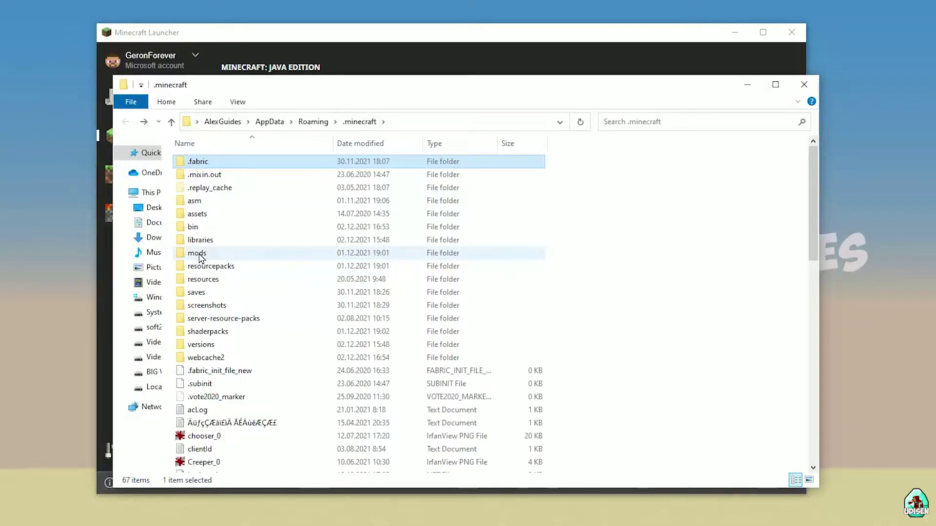
double_click(199, 257)
click(748, 84)
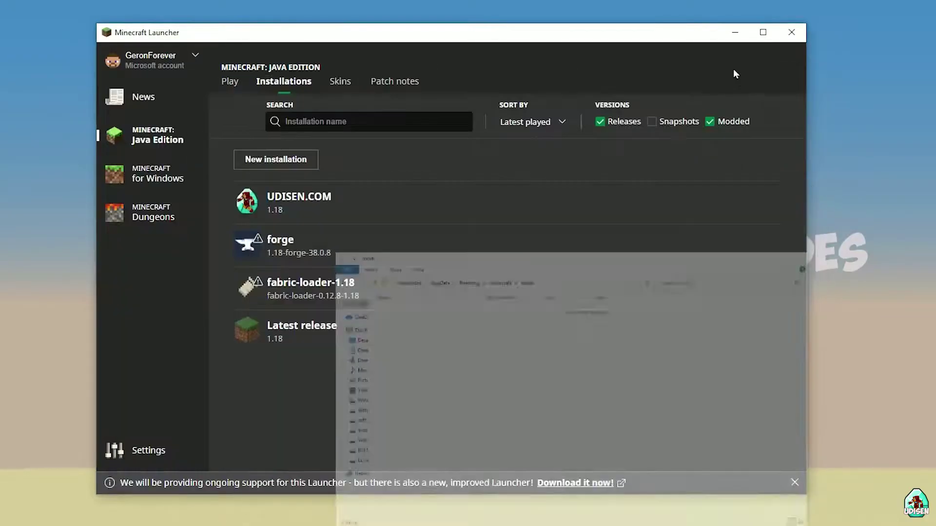
key(alt+Tab)
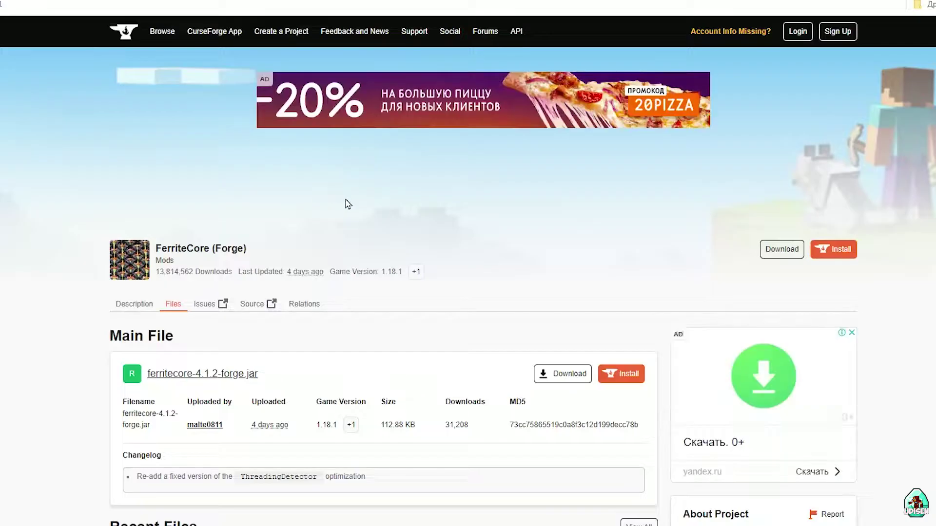
- Confirm the newest FerriteCore and betterfpsdist files are for game version 1.18.1
scroll(346, 203, down, 3)
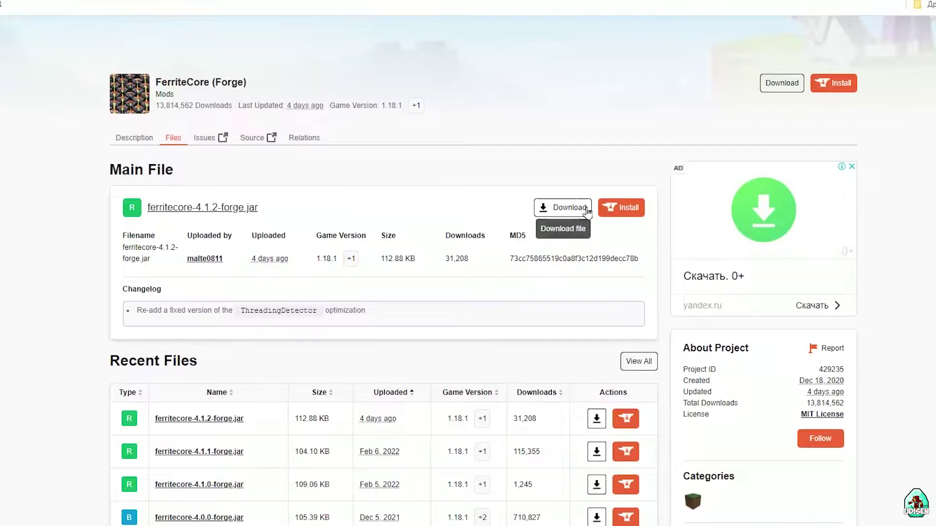
scroll(345, 173, down, 5)
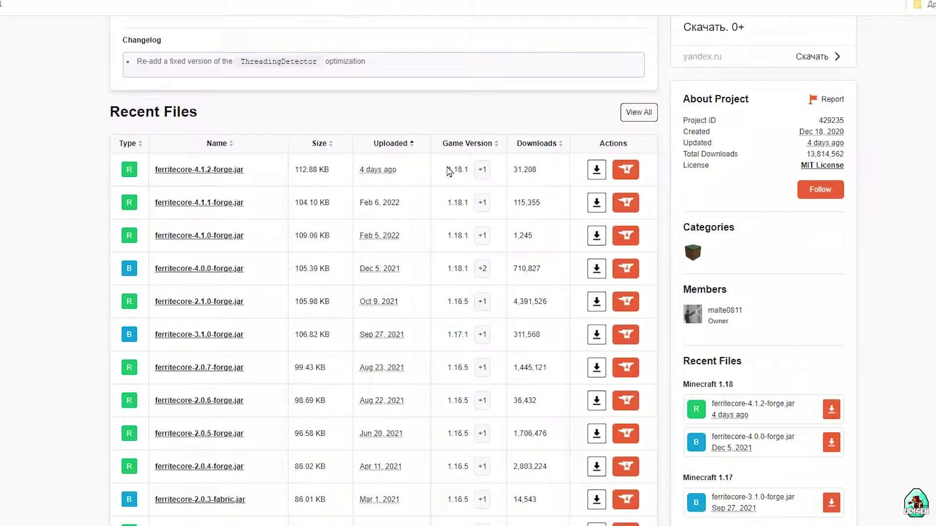
drag(447, 169, 465, 171)
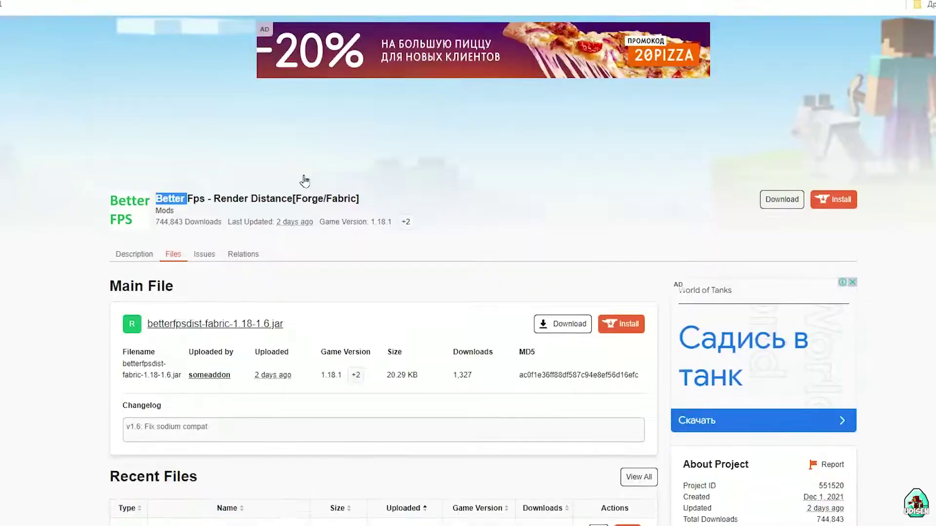
scroll(290, 159, down, 10)
scroll(448, 136, up, 4)
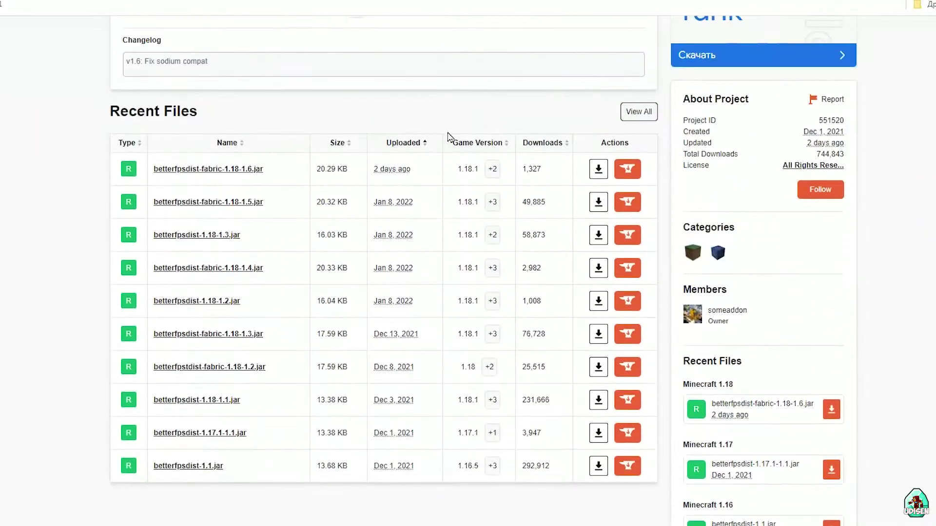
drag(451, 169, 467, 168)
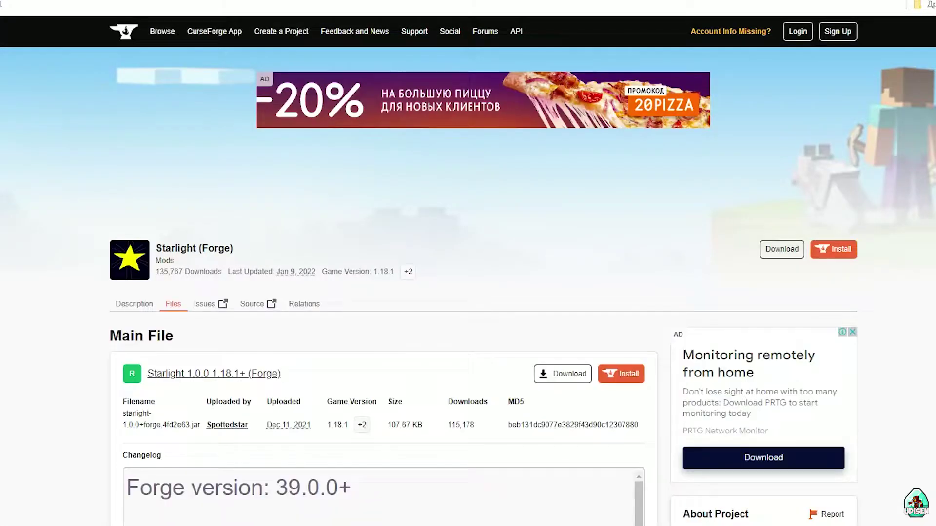
- Download the Starlight 1.0.0 1.18.1+ (Forge) file
scroll(382, 147, down, 7)
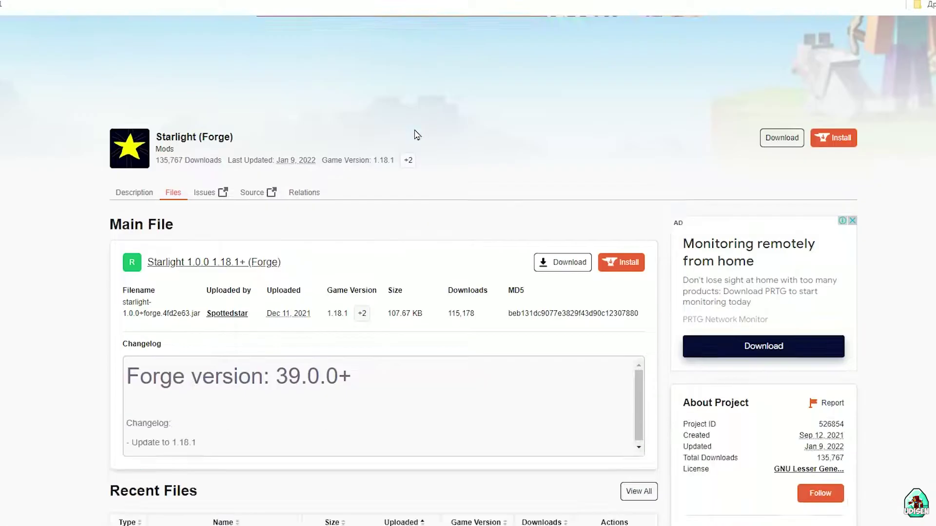
scroll(387, 173, up, 2)
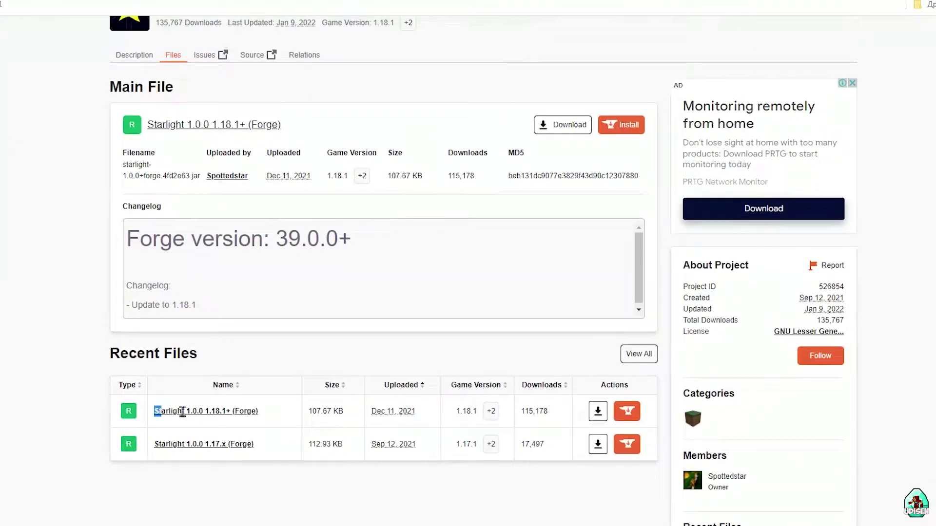
drag(152, 411, 268, 414)
click(591, 412)
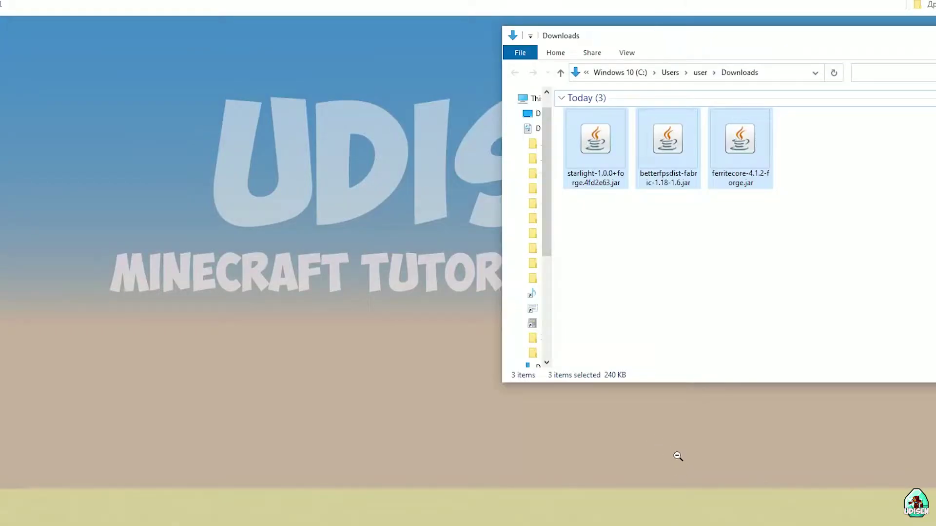
- Drag the Starlight, betterfpsdist and ferritecore jars into mods, then delete everything there again
click(705, 316)
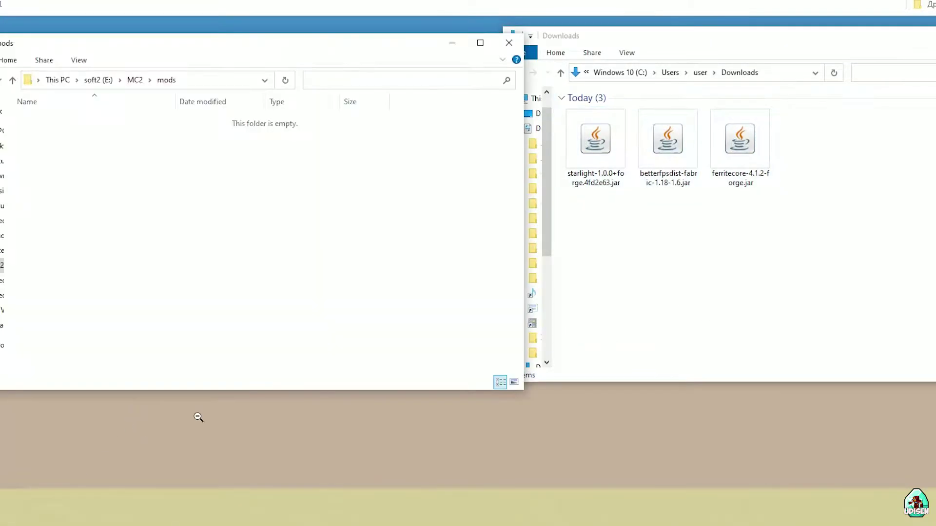
click(806, 278)
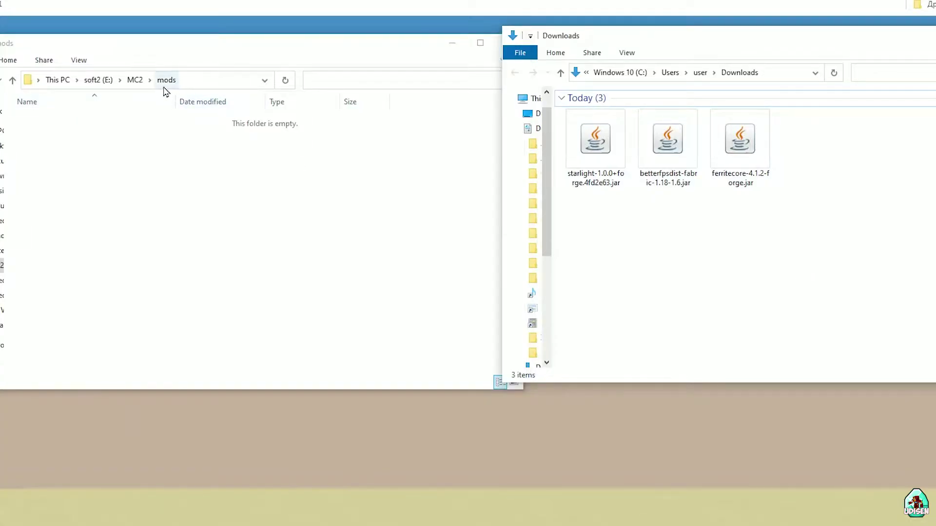
drag(594, 146, 64, 167)
drag(668, 144, 197, 196)
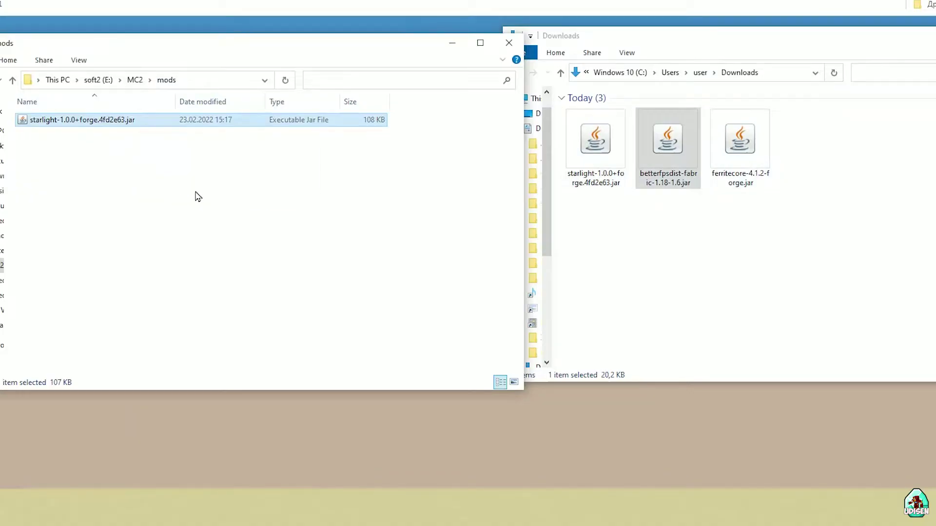
drag(744, 159, 153, 202)
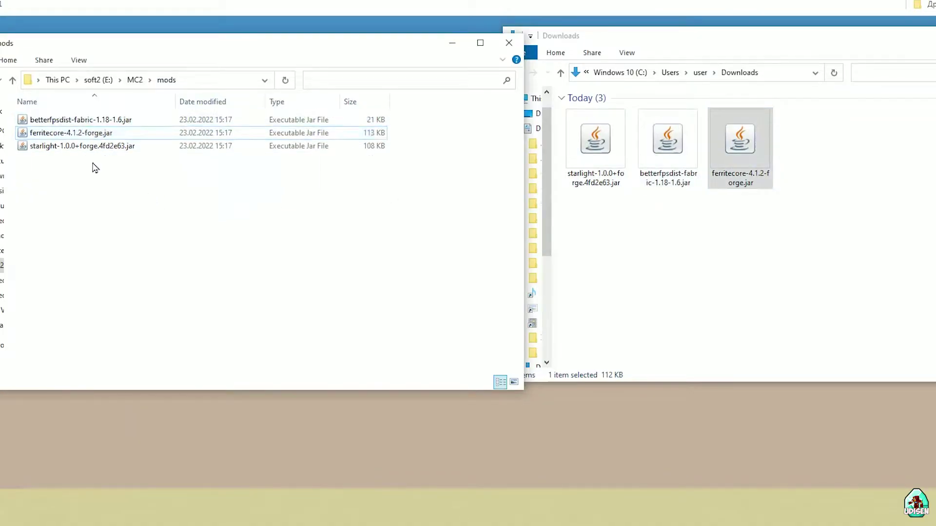
click(67, 148)
key(ctrl+a)
key(Delete)
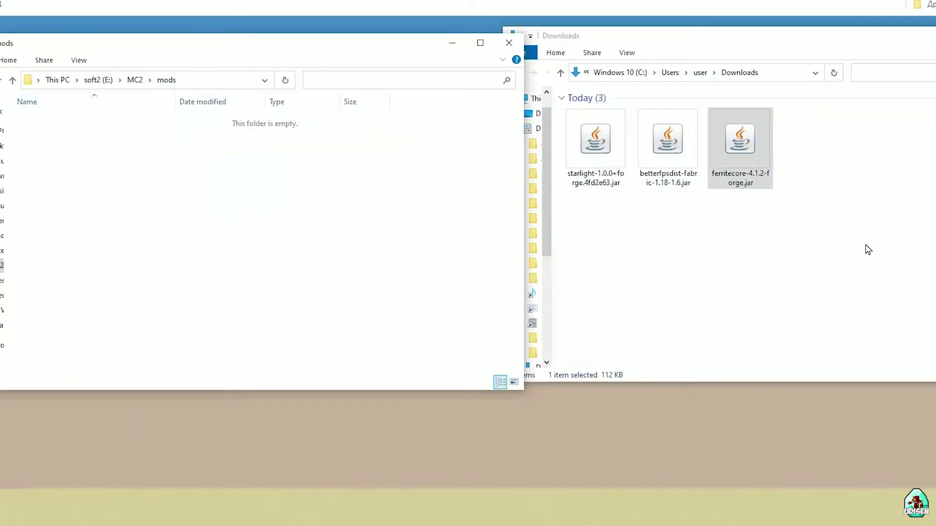
- Copy the three jars from Downloads, paste them into the empty mods folder, and minimize it
click(867, 251)
click(757, 174)
key(shift+Left)
key(shift+Left)
right_click(736, 147)
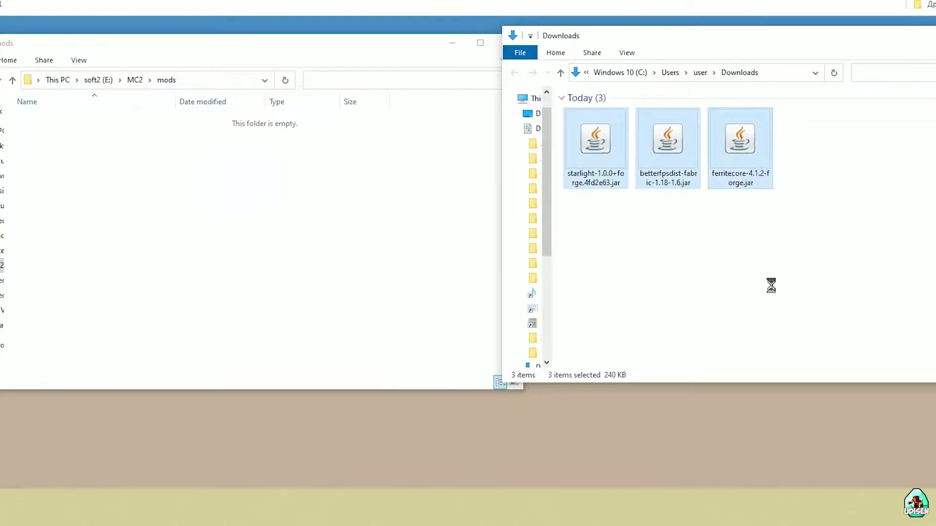
click(772, 293)
click(221, 156)
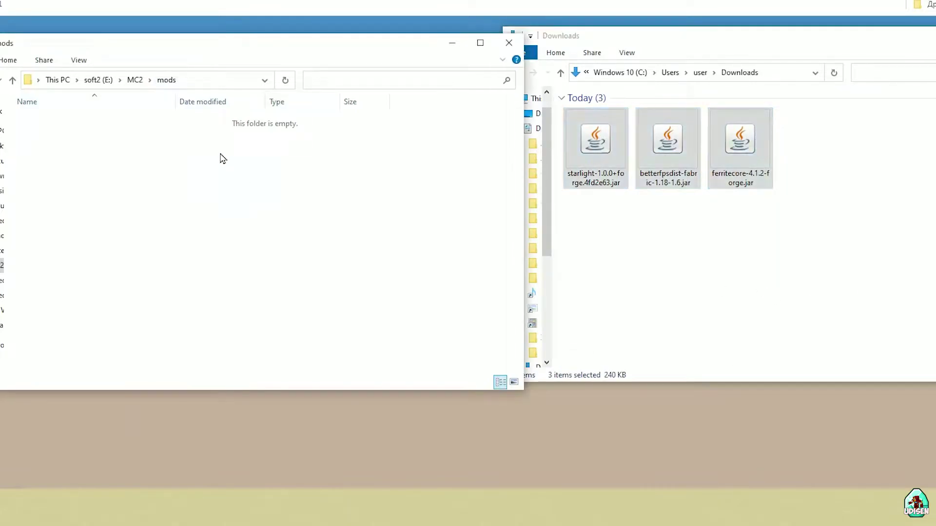
right_click(228, 161)
click(247, 255)
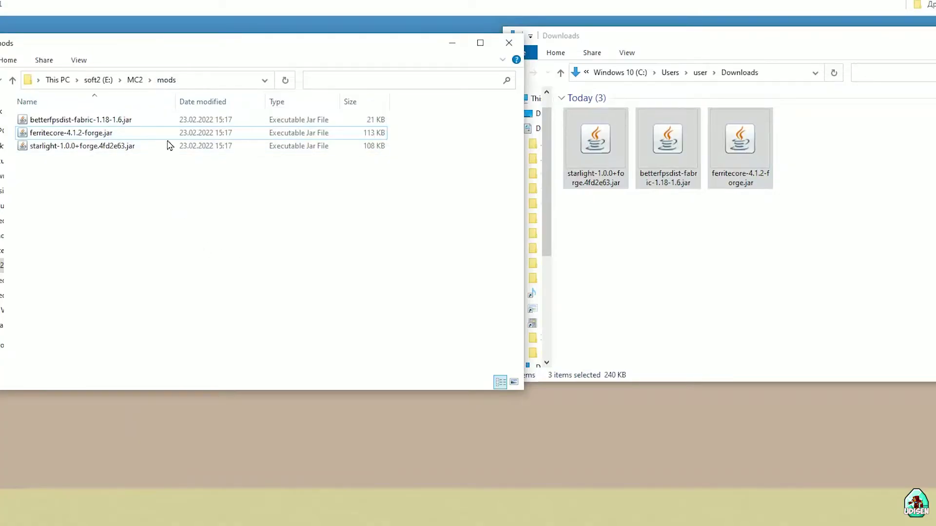
click(452, 43)
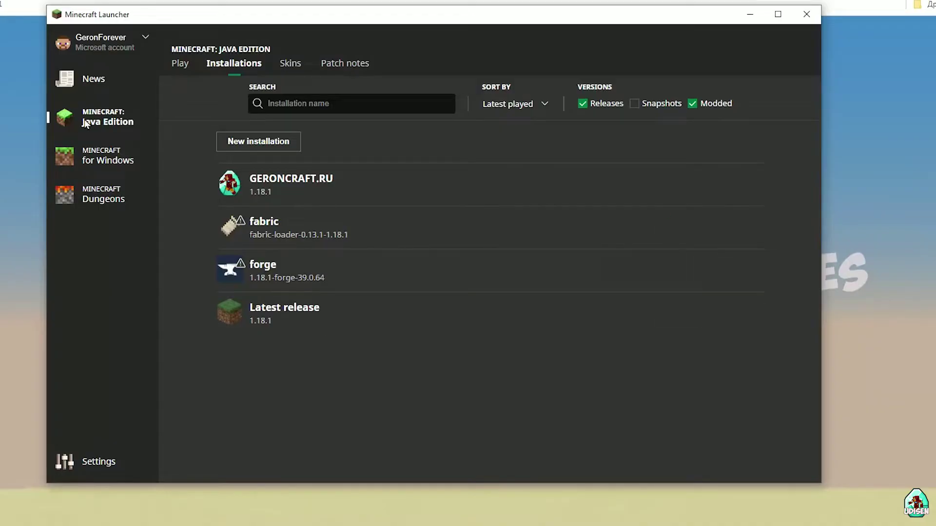
- Show Java Edition installations with Modded ticked and edit the forge installation
click(107, 157)
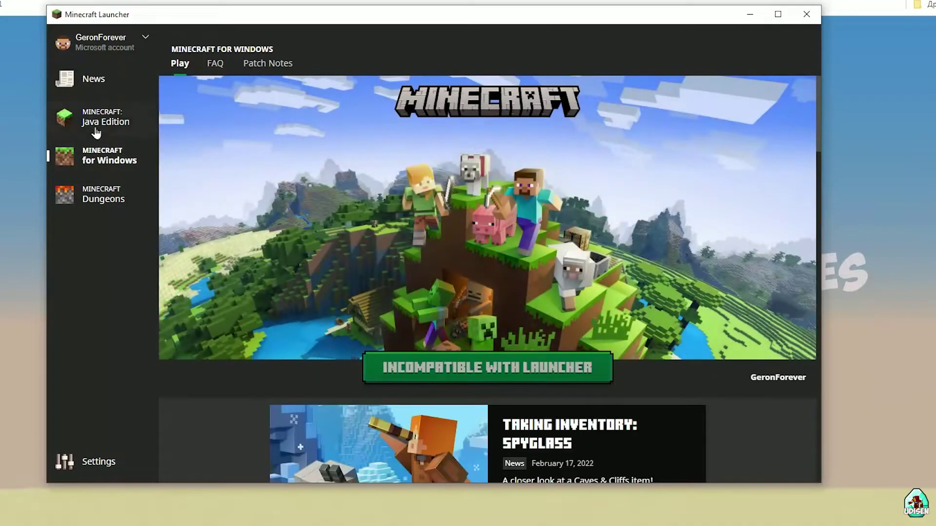
click(97, 123)
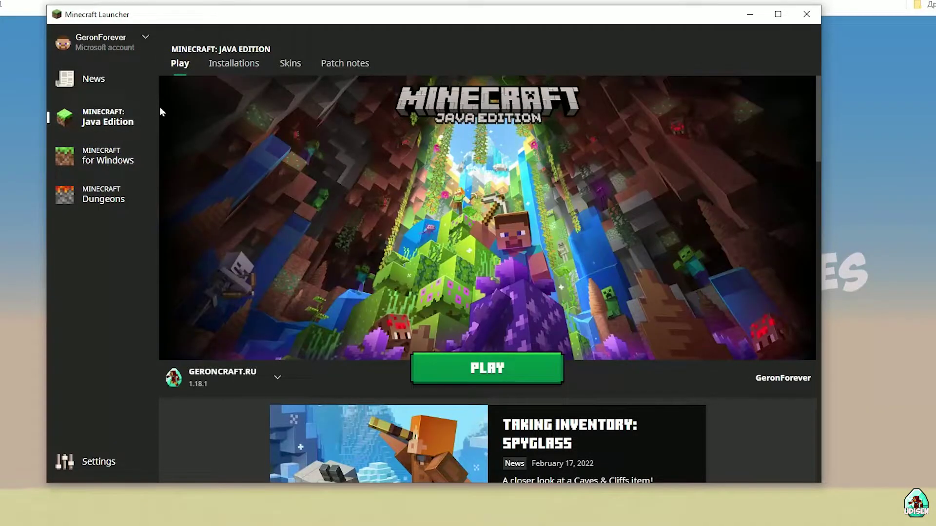
click(237, 68)
click(715, 107)
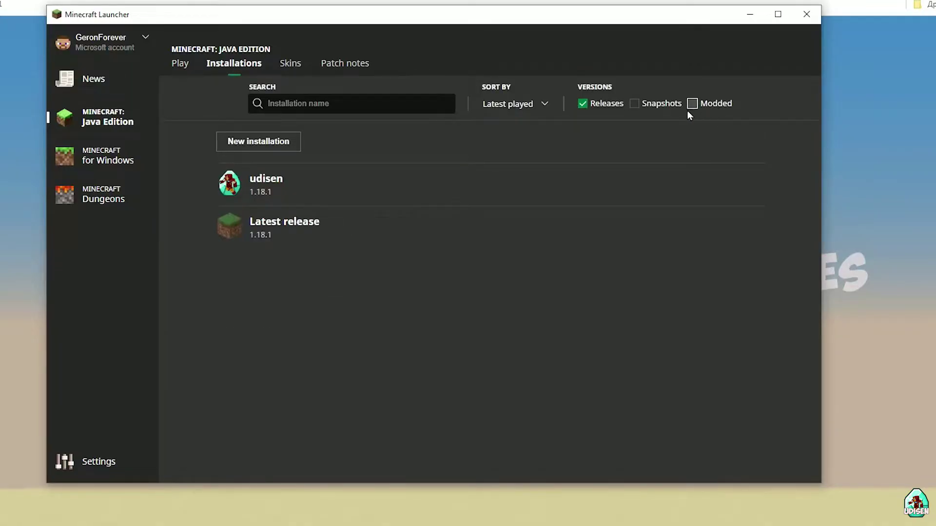
click(721, 103)
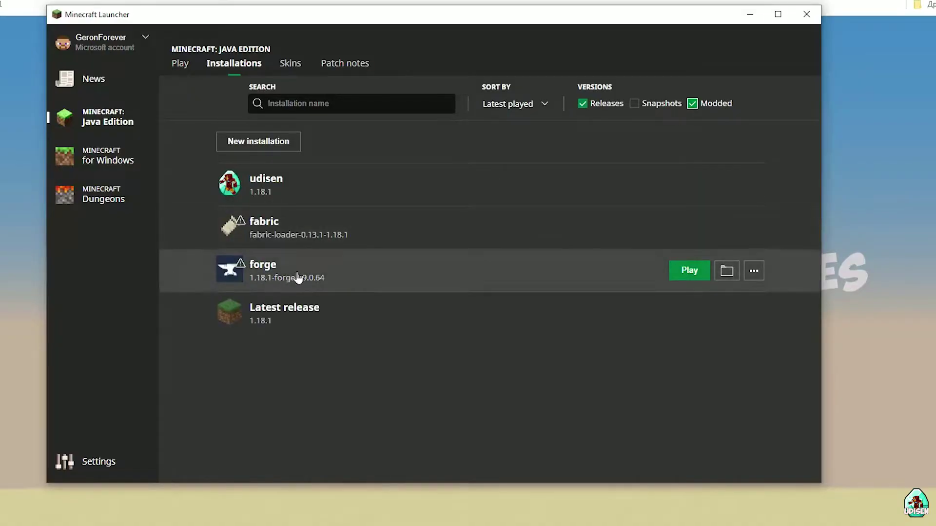
click(320, 274)
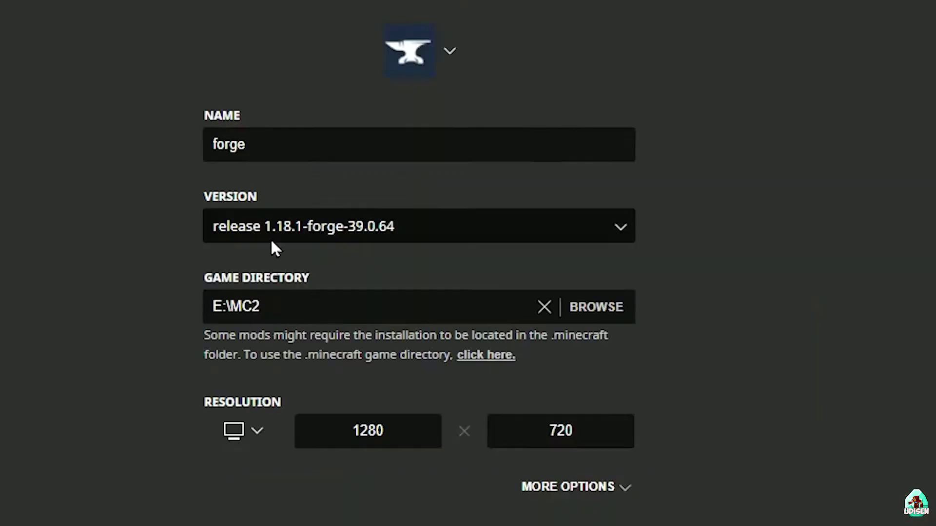
- Set the forge installation's version to release 1.18.1-forge-39.0.9
click(378, 227)
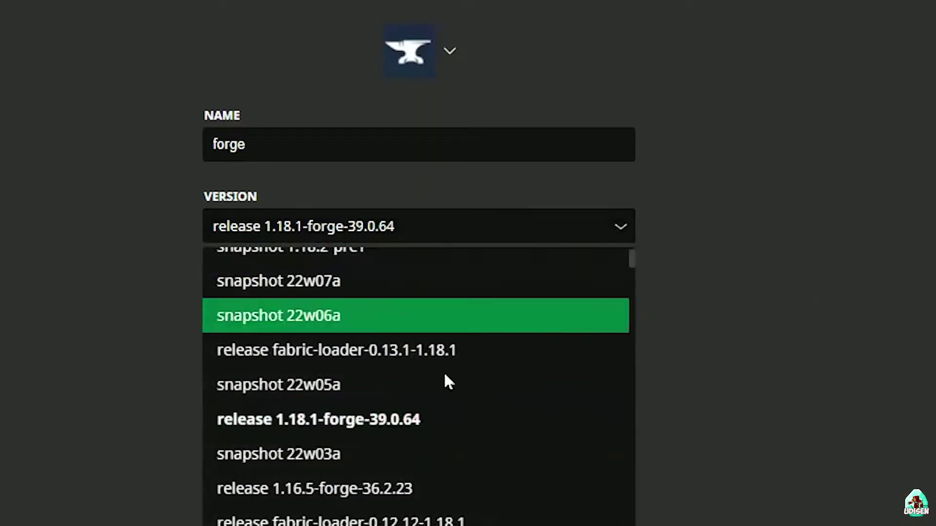
scroll(445, 382, down, 5)
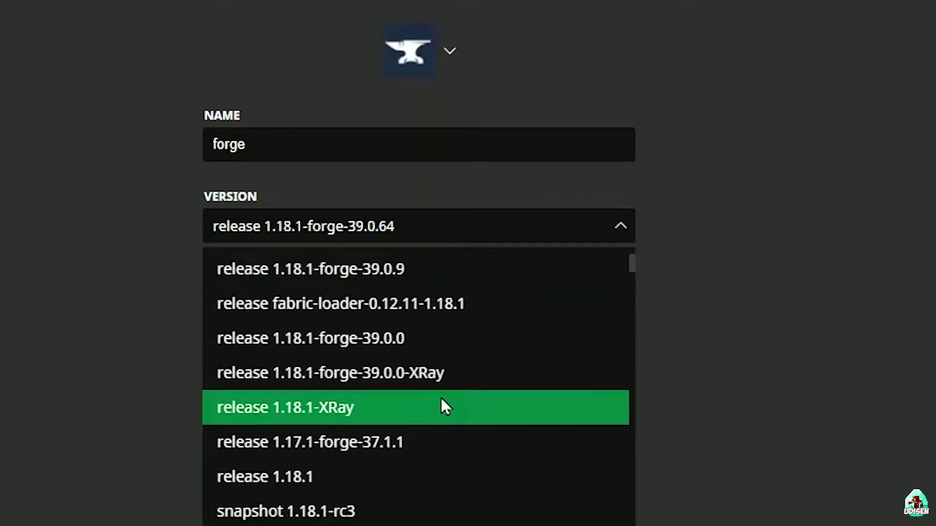
click(427, 443)
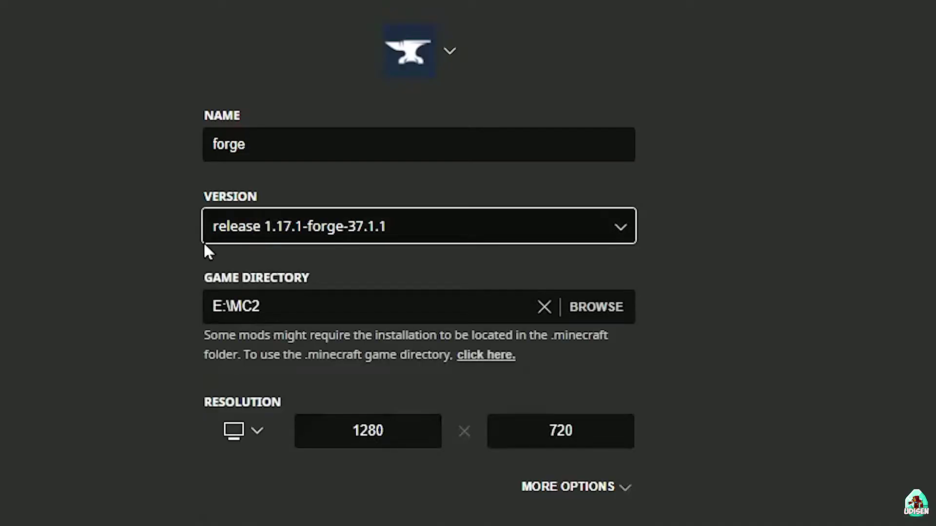
click(391, 228)
scroll(385, 288, down, 5)
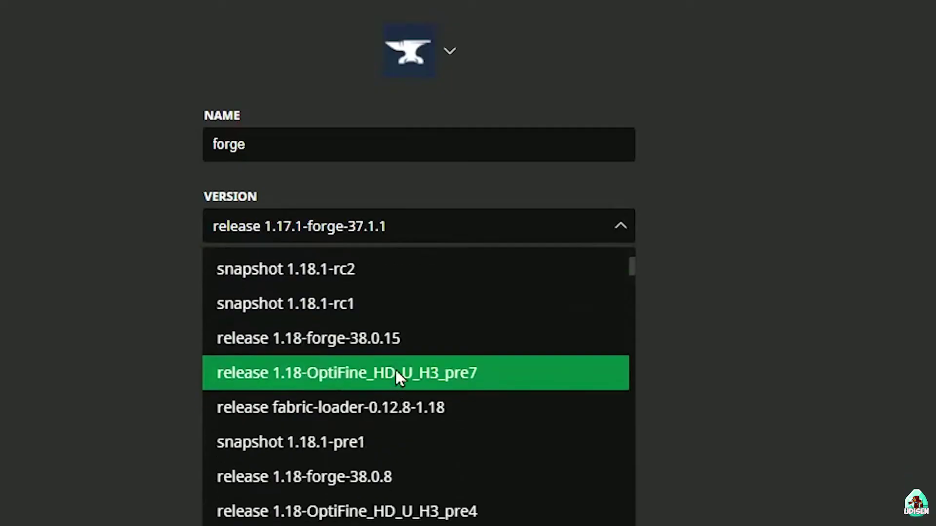
scroll(411, 425, up, 4)
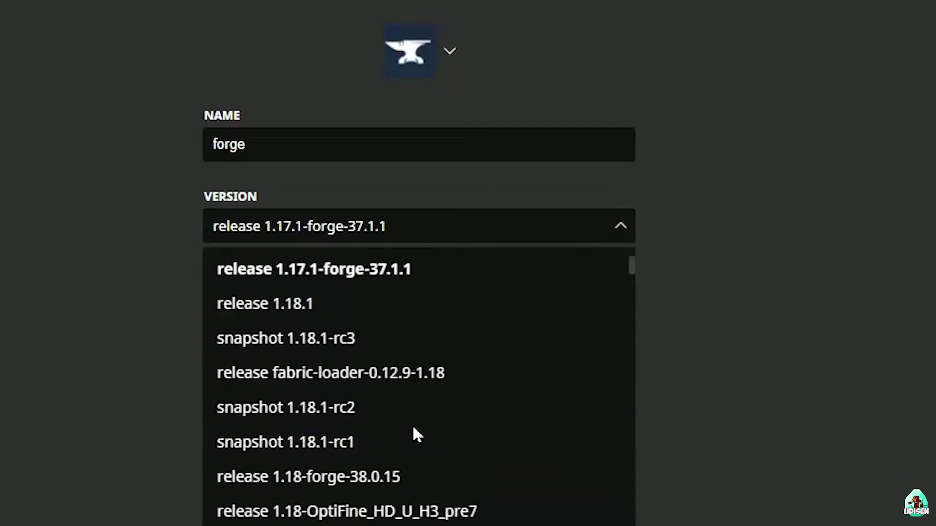
scroll(411, 419, down, 8)
scroll(412, 422, up, 5)
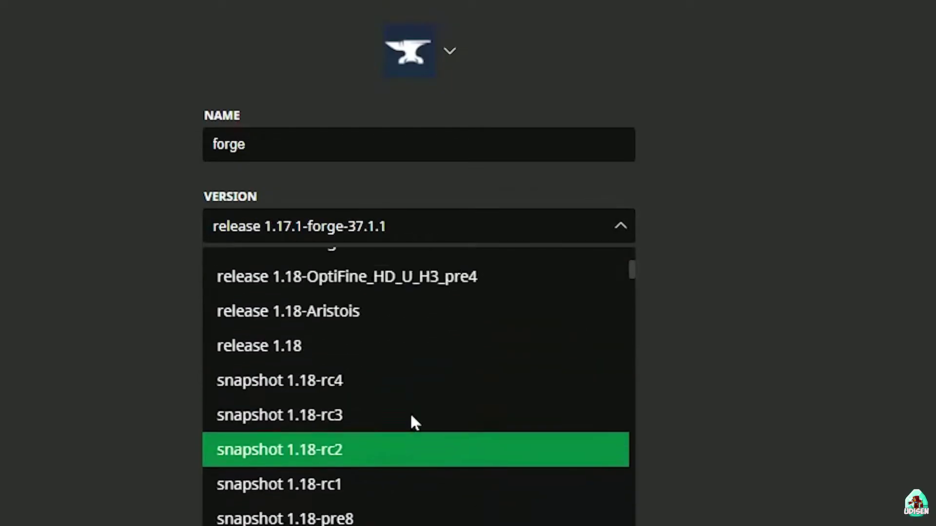
scroll(452, 288, down, 2)
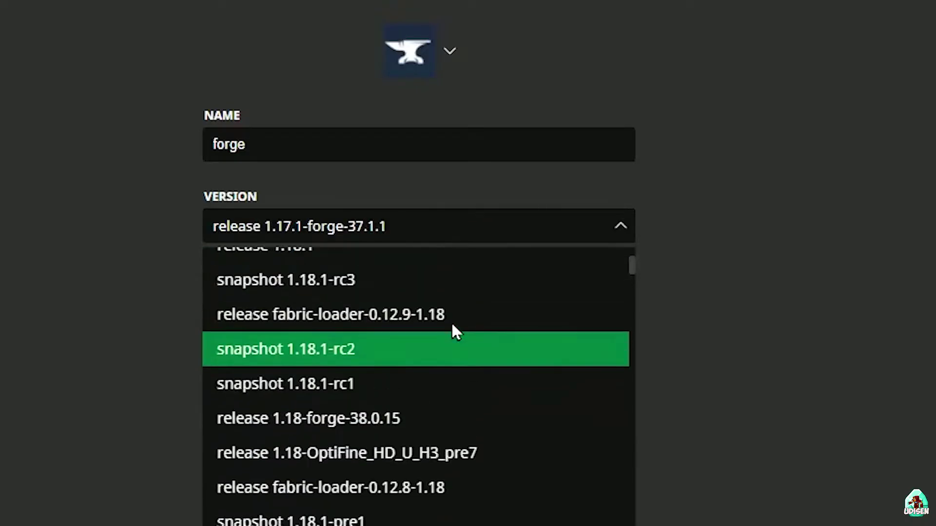
scroll(451, 327, up, 2)
scroll(439, 316, up, 4)
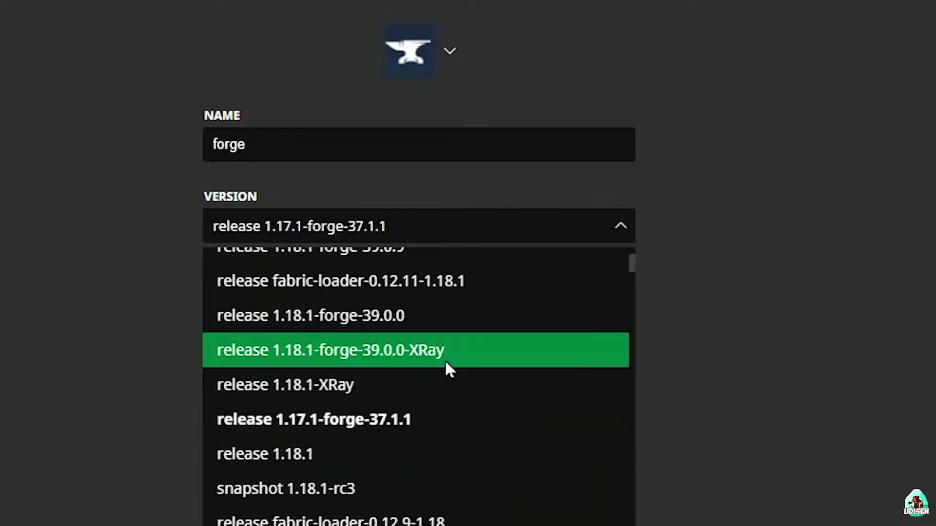
click(446, 337)
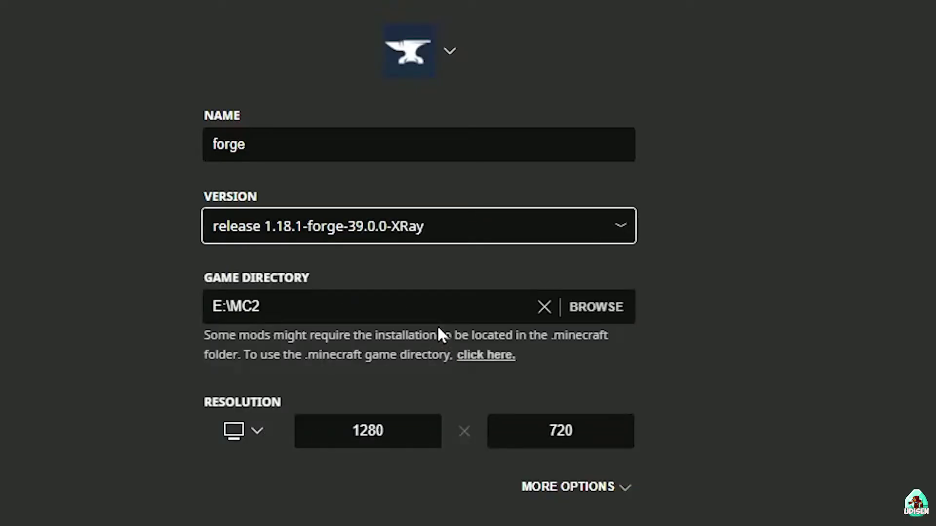
click(414, 228)
click(403, 314)
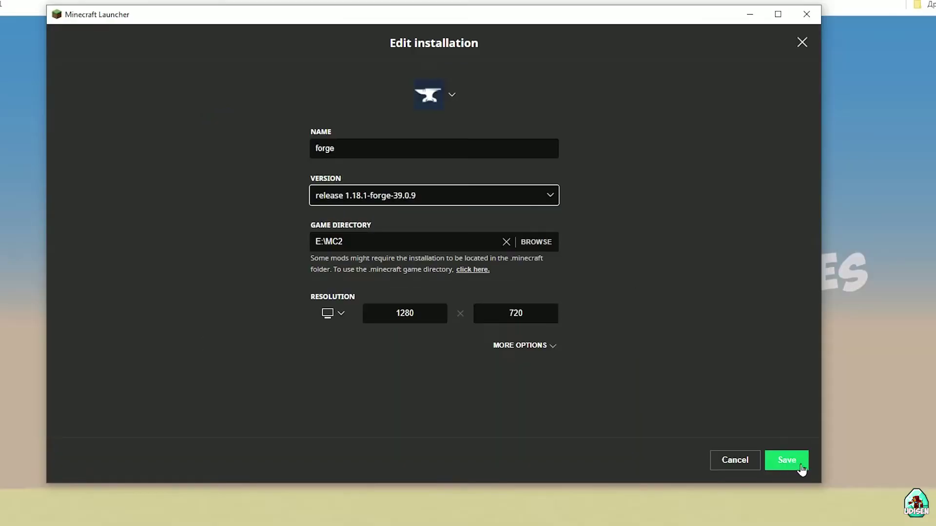
- Save the forge installation, launch the game, and view the loaded mods list
click(788, 464)
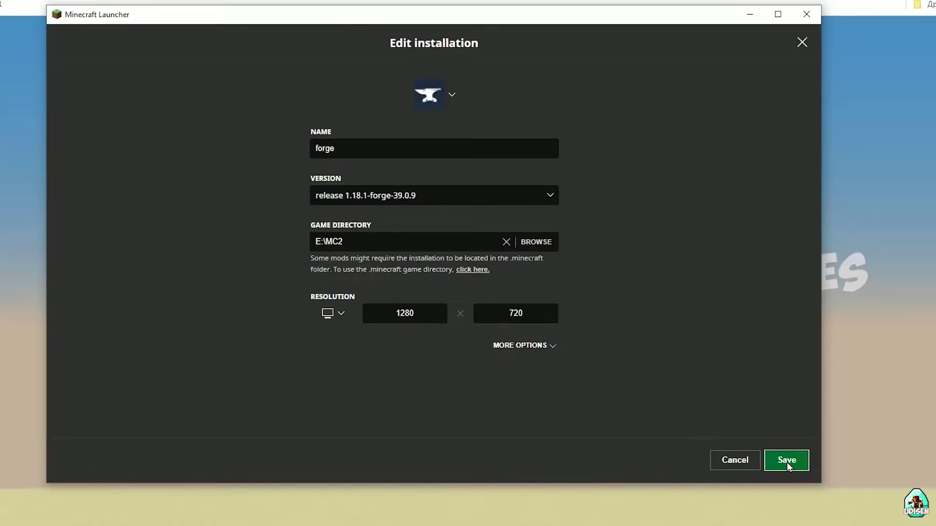
click(689, 272)
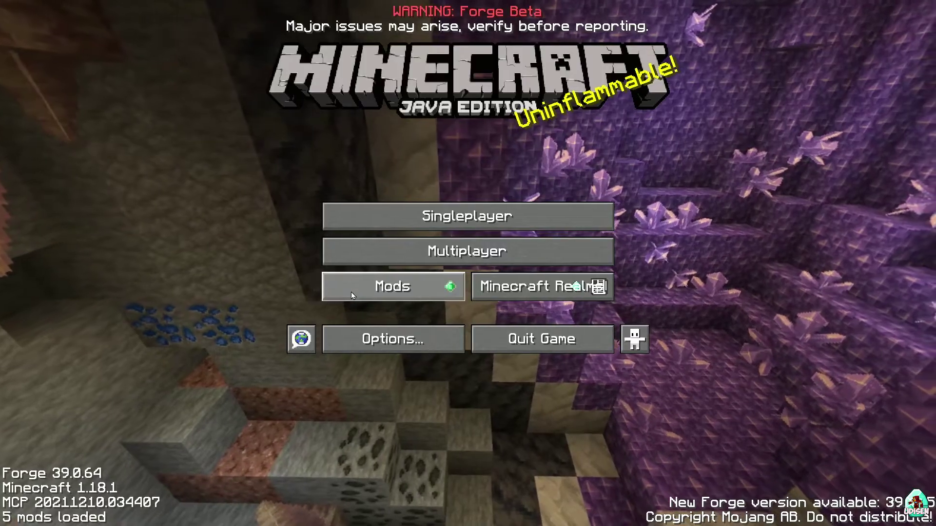
click(352, 286)
- Look through the loaded mods' details, then load the New World singleplayer save
click(58, 152)
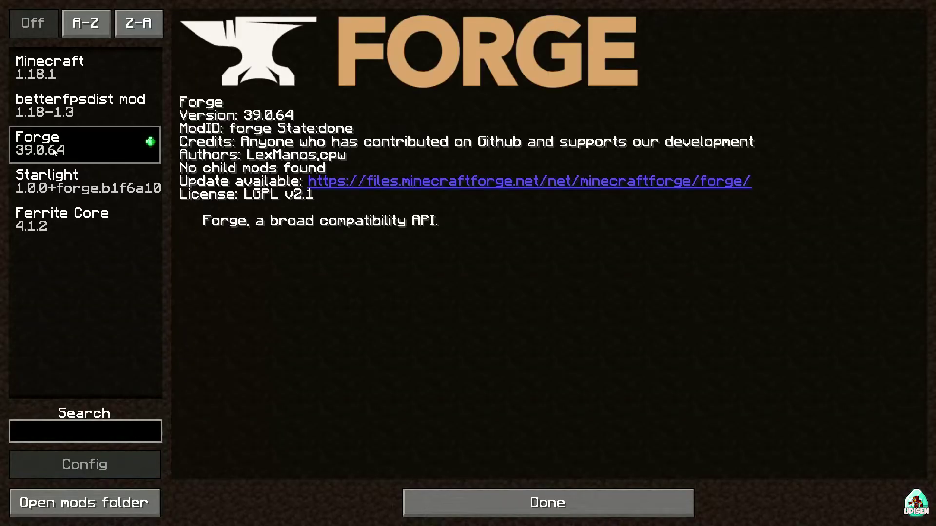
key(Up)
key(Down)
key(Down)
key(Down)
key(Escape)
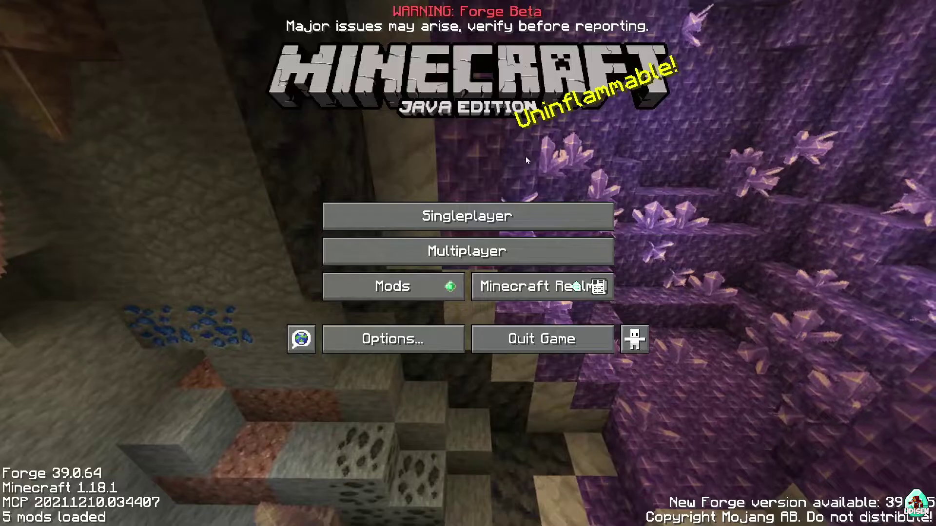
click(514, 208)
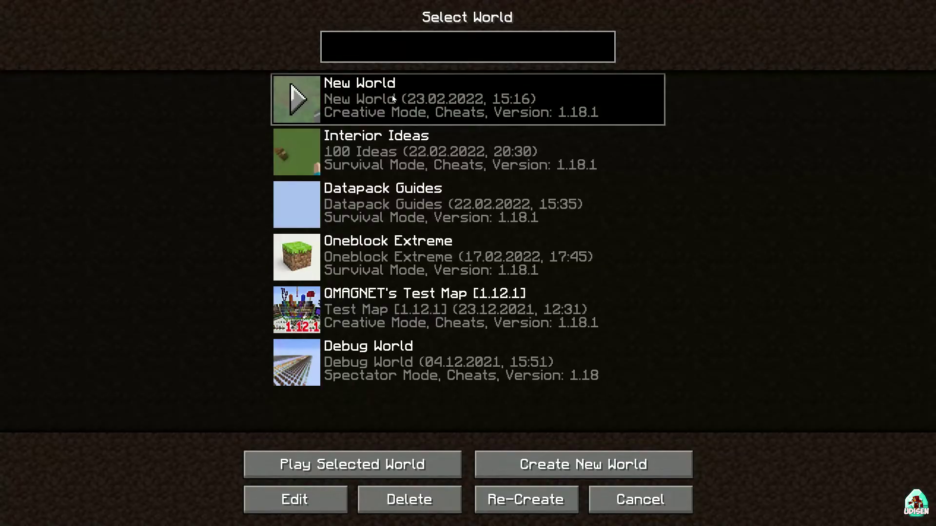
double_click(392, 99)
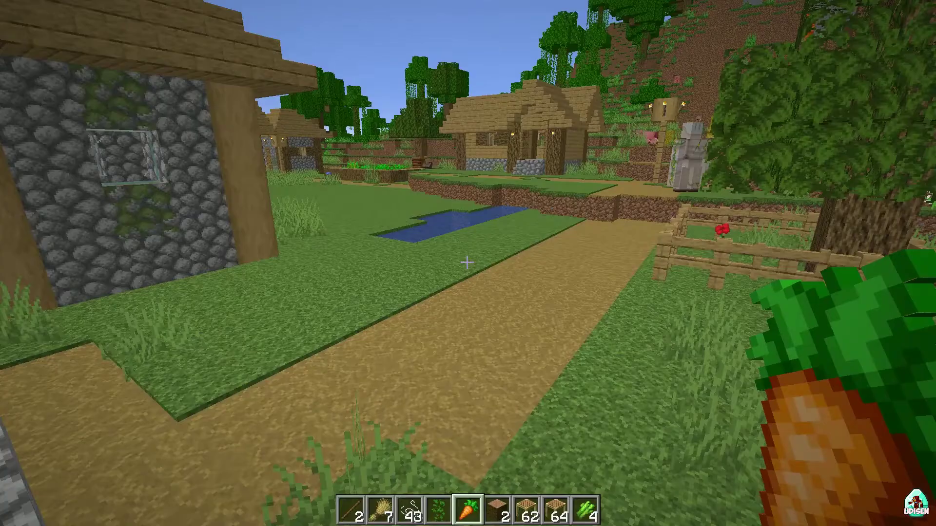
- Show the F3 debug overlay and walk south over the wall through the village to the water
key(F3)
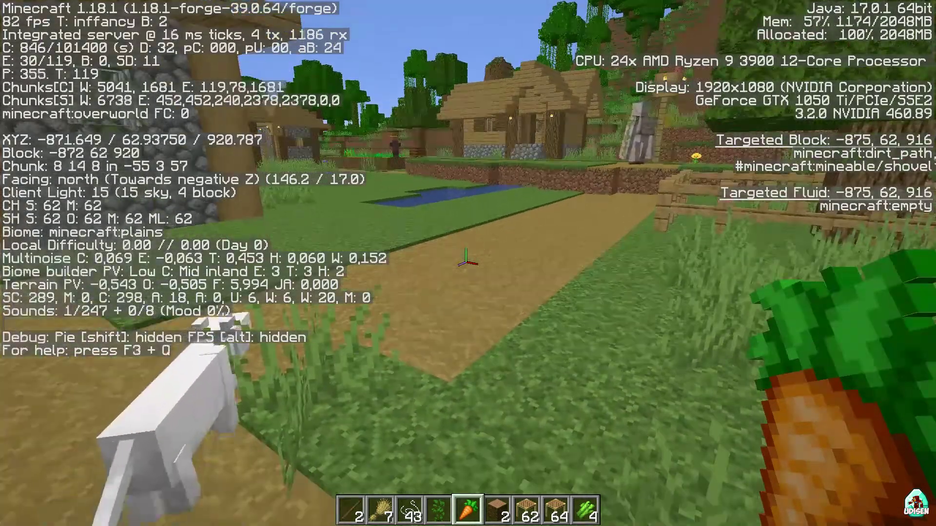
key(w)
key(space)
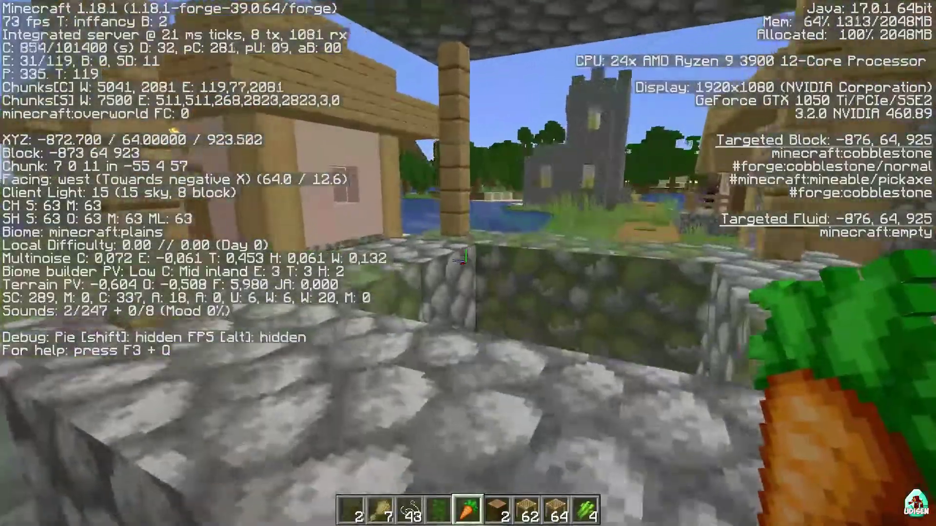
key(w)
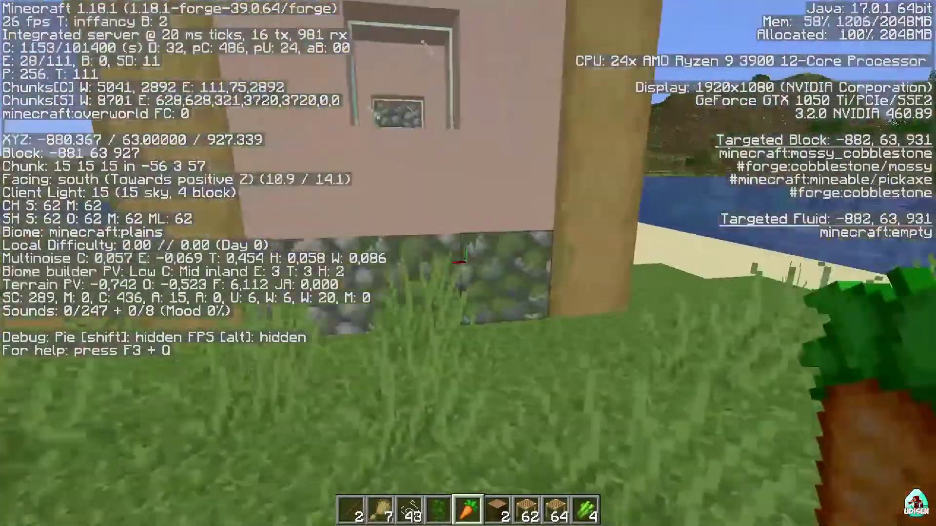
key(w)
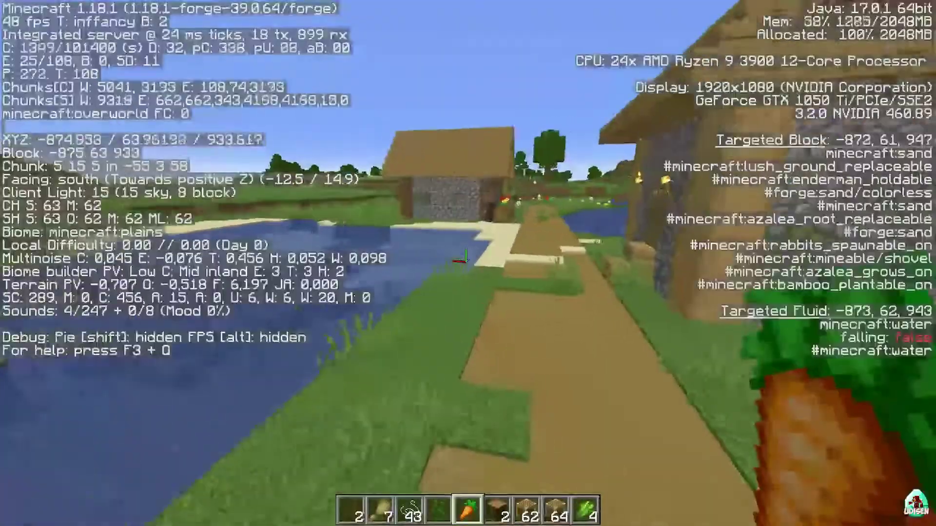
key(w)
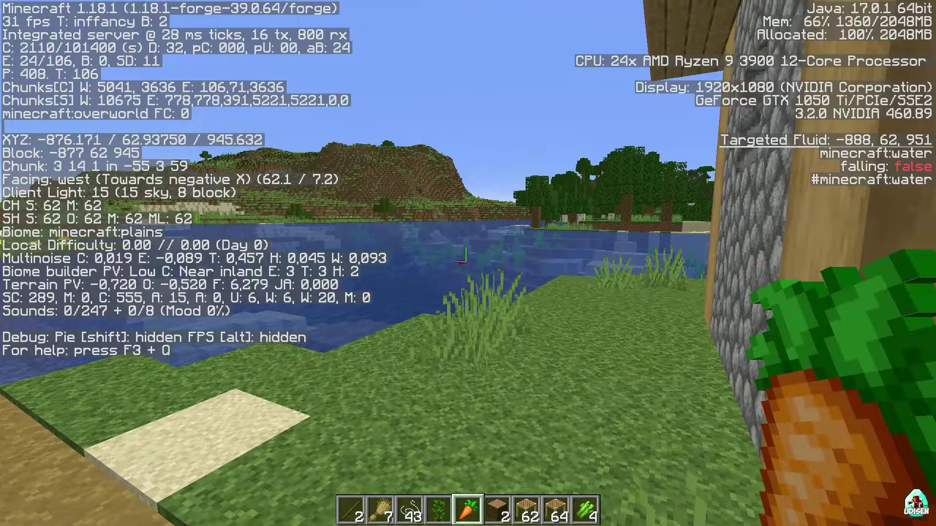
- Walk north past the well and house to the pond's edge, then hide the debug overlay
key(w)
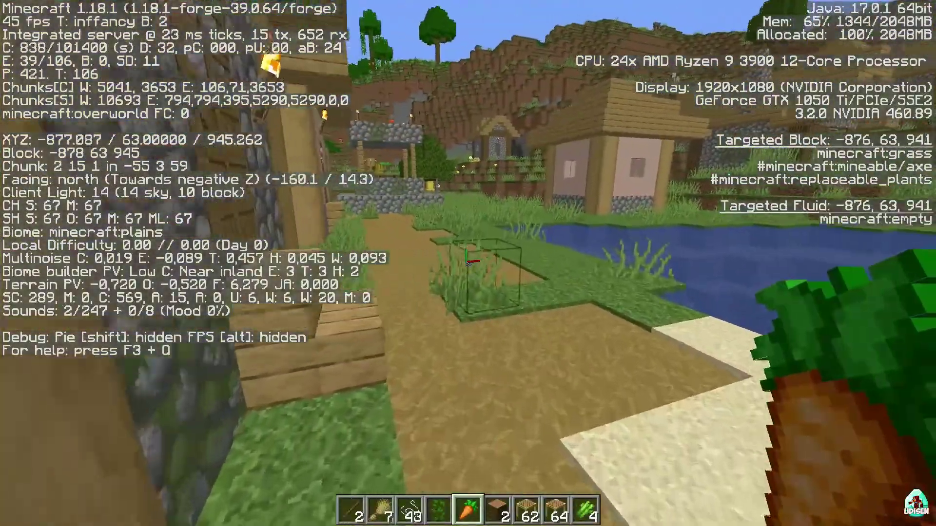
key(space)
key(w)
key(w)
key(space)
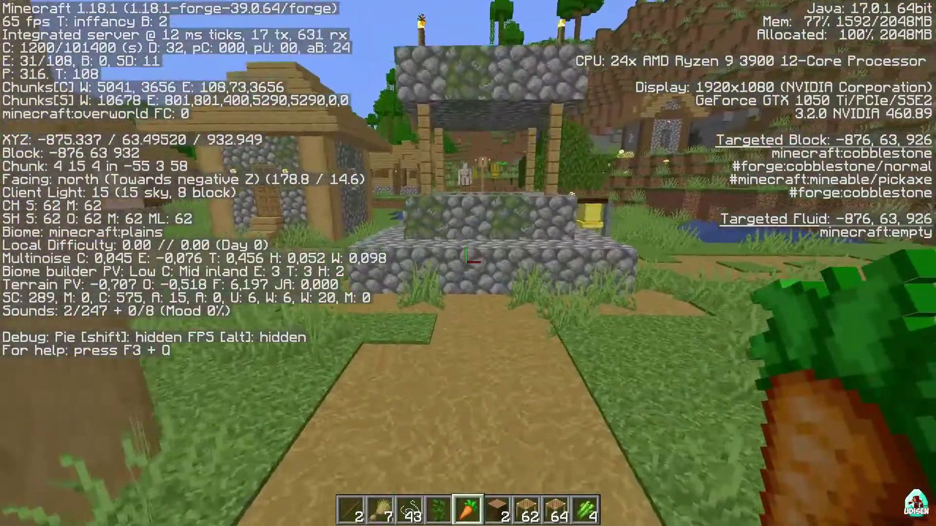
key(w)
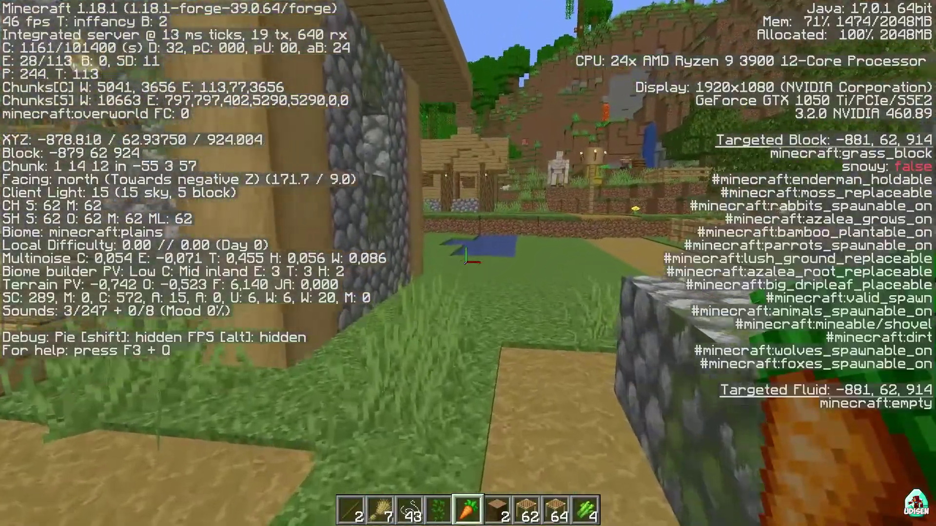
key(w)
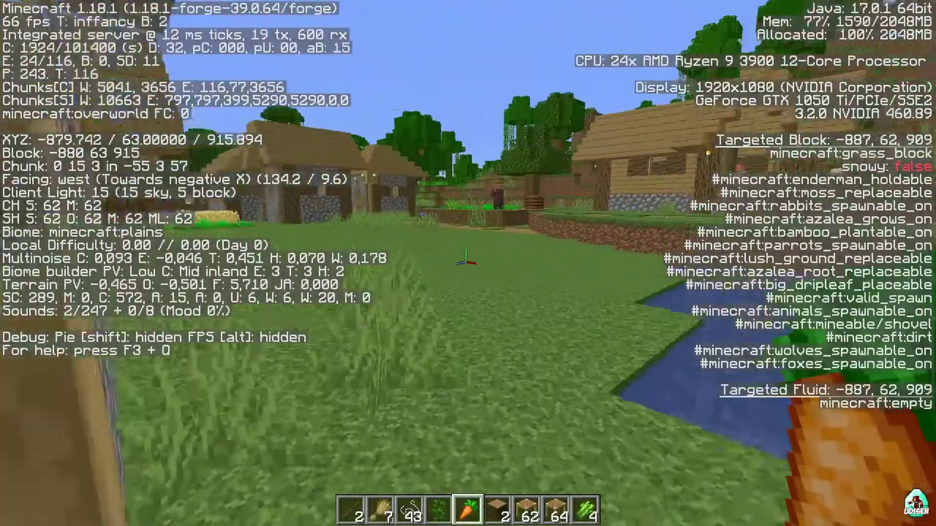
key(w)
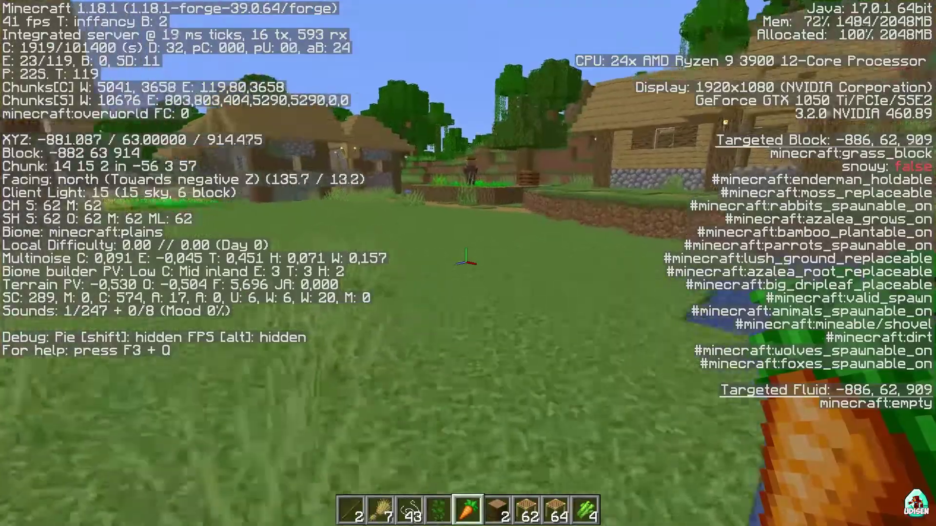
key(F3)
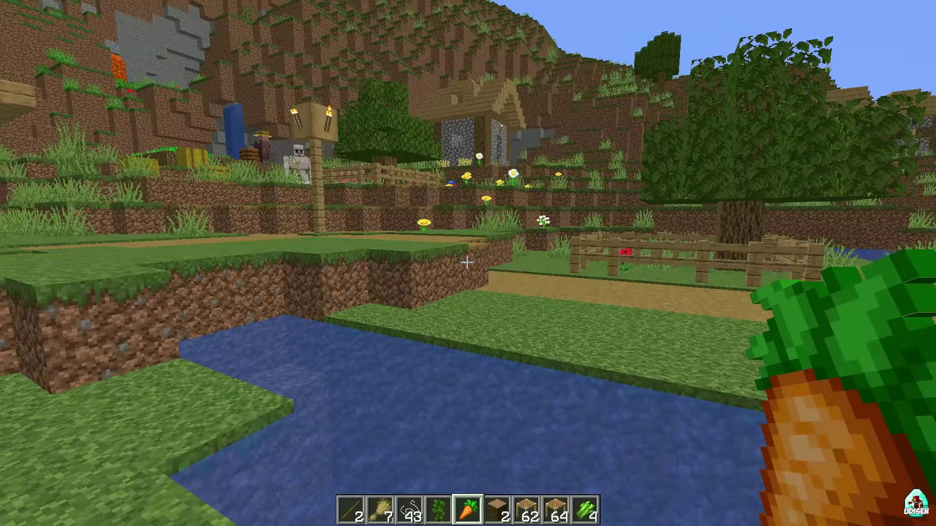
- Briefly toggle the debug overlay and walk past the pig and house toward the village pond
key(F3)
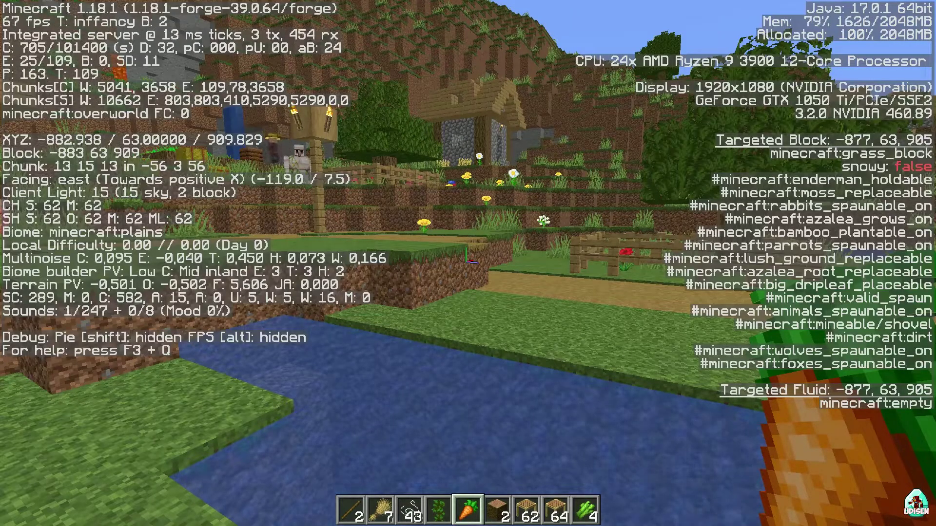
key(F3)
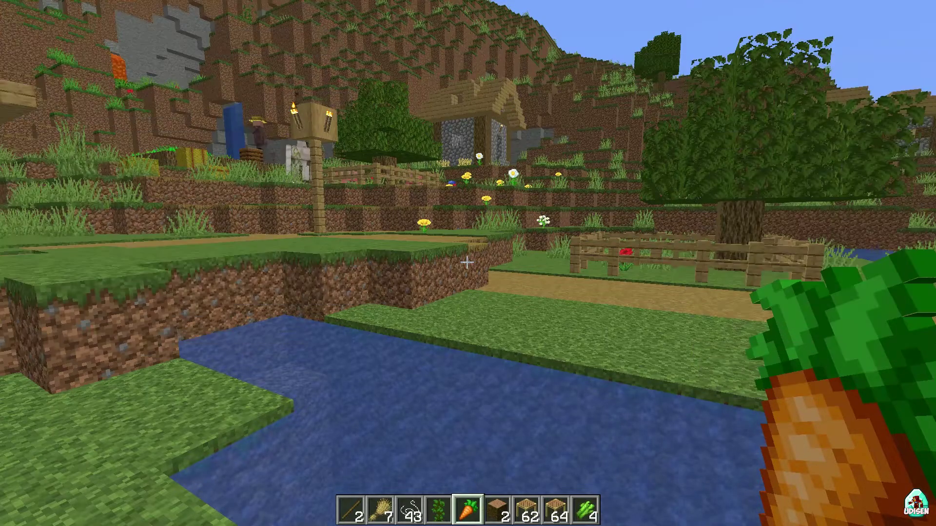
key(a)
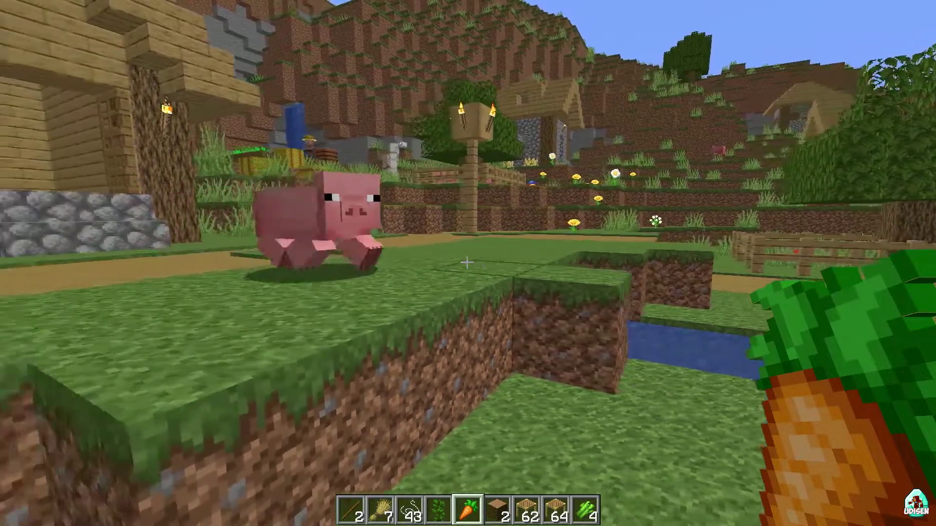
key(w)
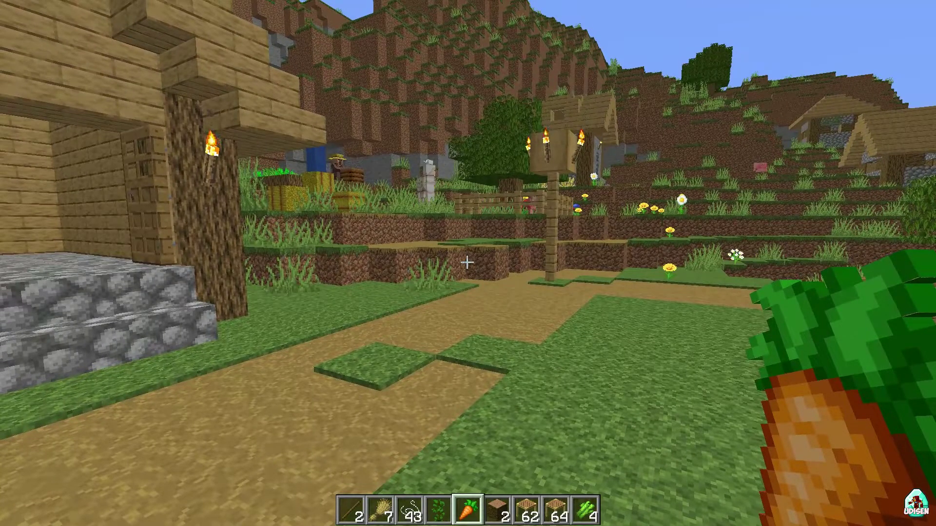
key(w)
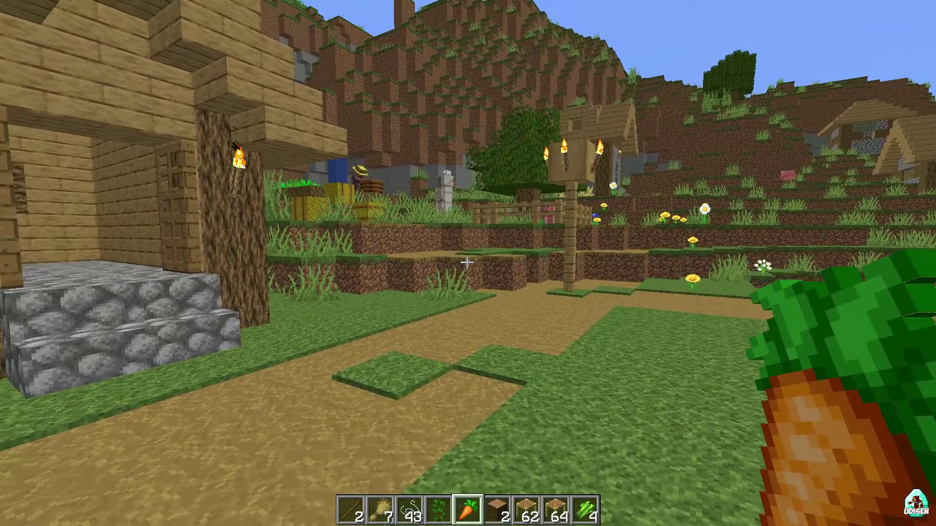
key(w)
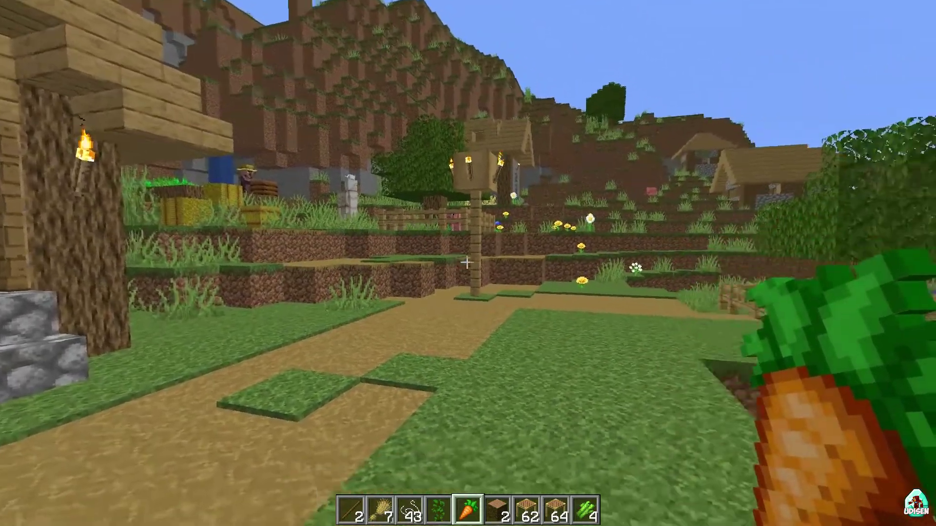
key(w)
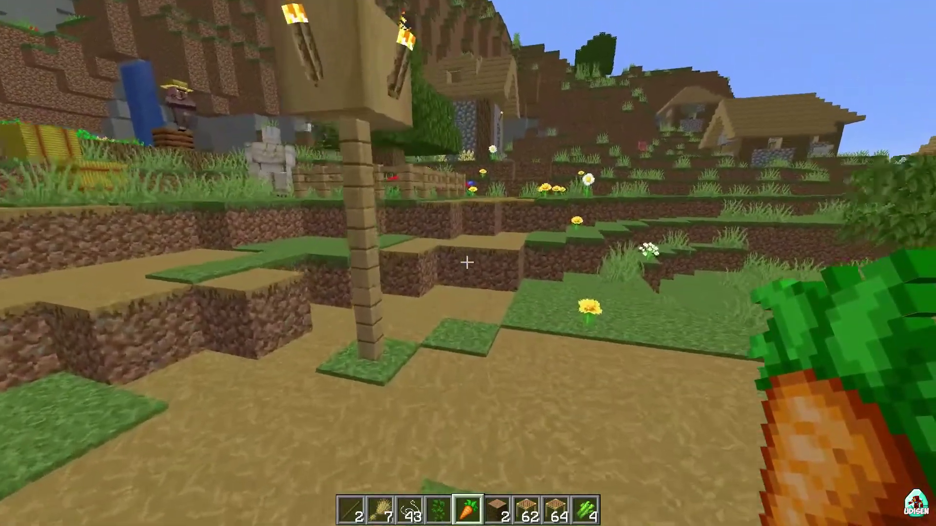
key(w)
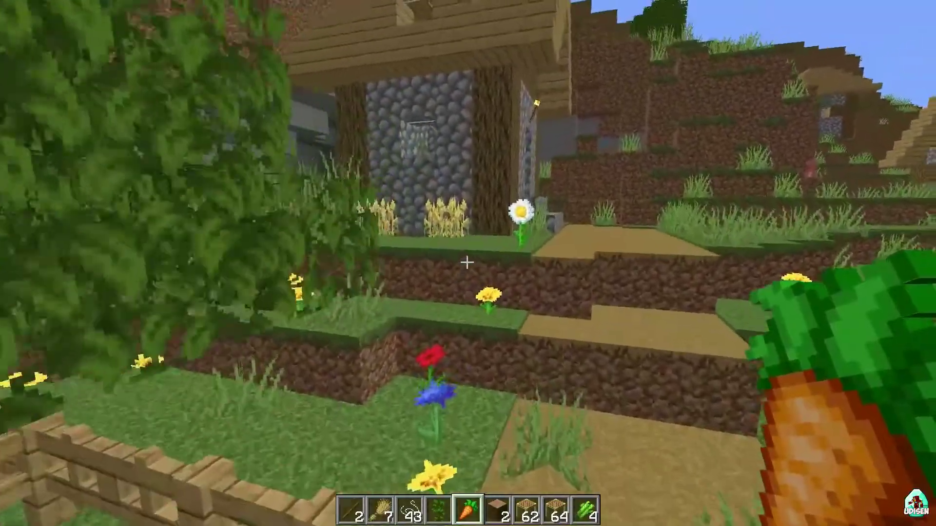
key(w)
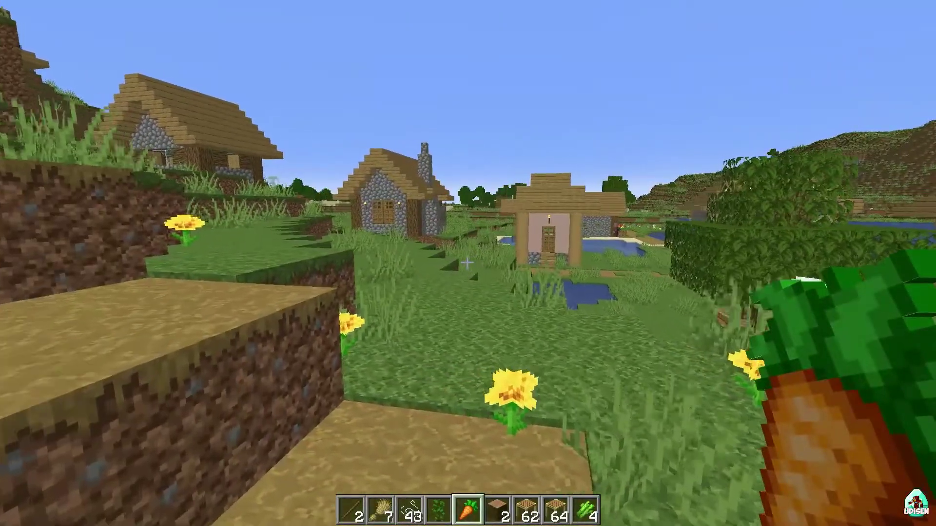
- Pause the game and open Options > Video Settings
key(Escape)
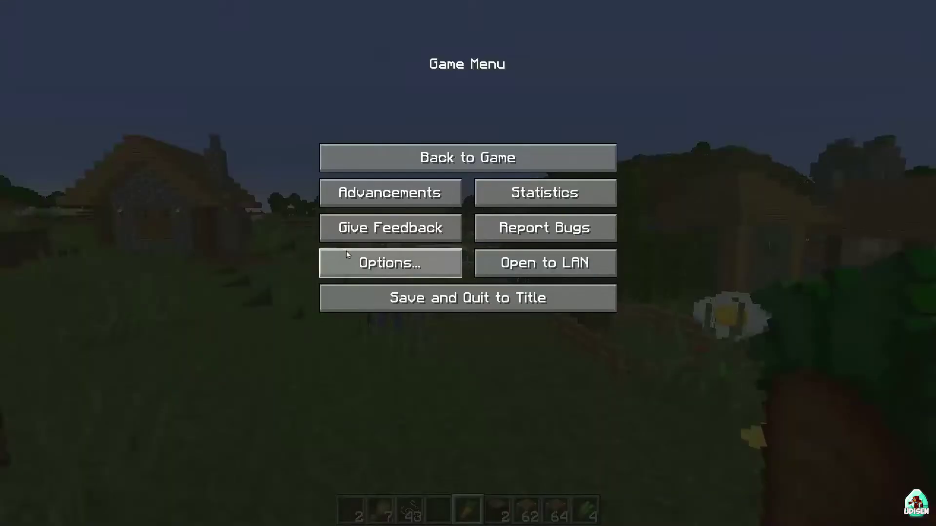
click(346, 254)
click(346, 201)
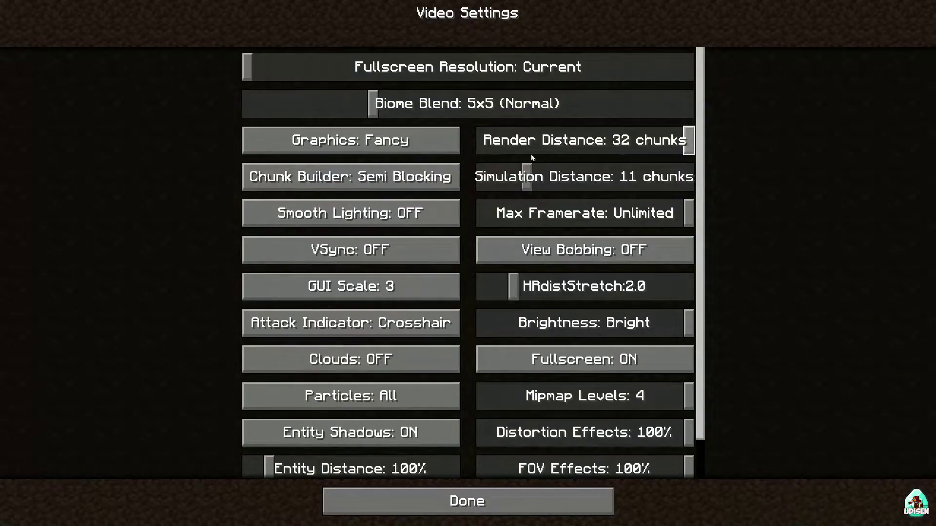